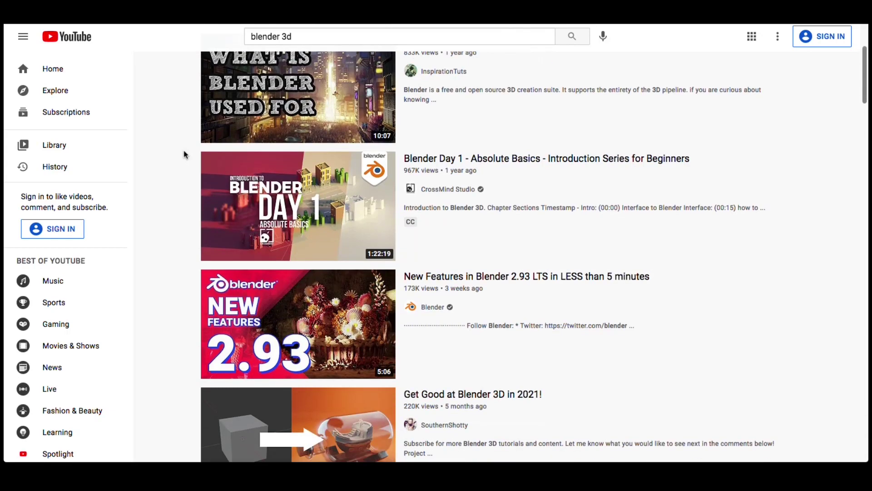
scroll(184, 155, down, 10)
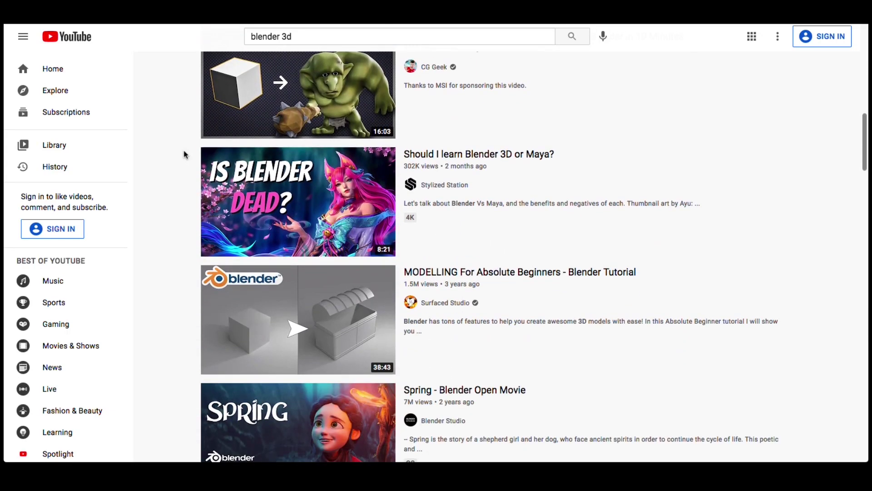
scroll(185, 154, down, 8)
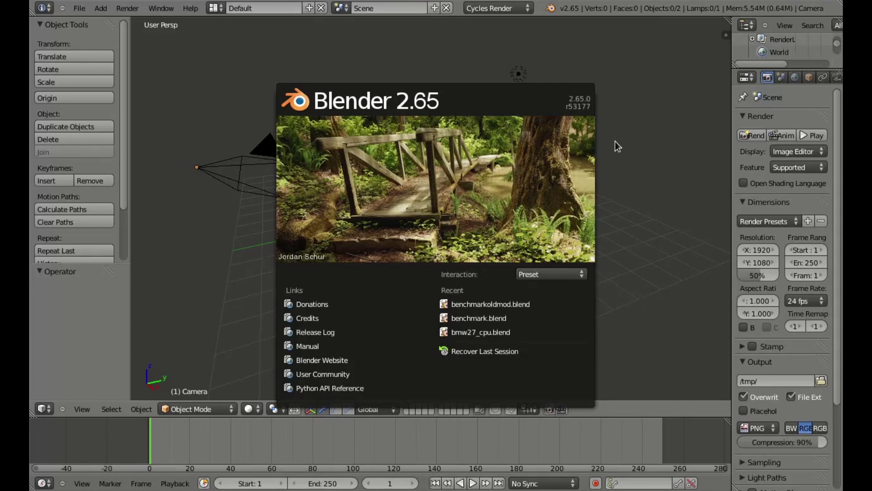
Step: Move the camera to the world origin by setting its X, Y and Z location to 0
click(617, 143)
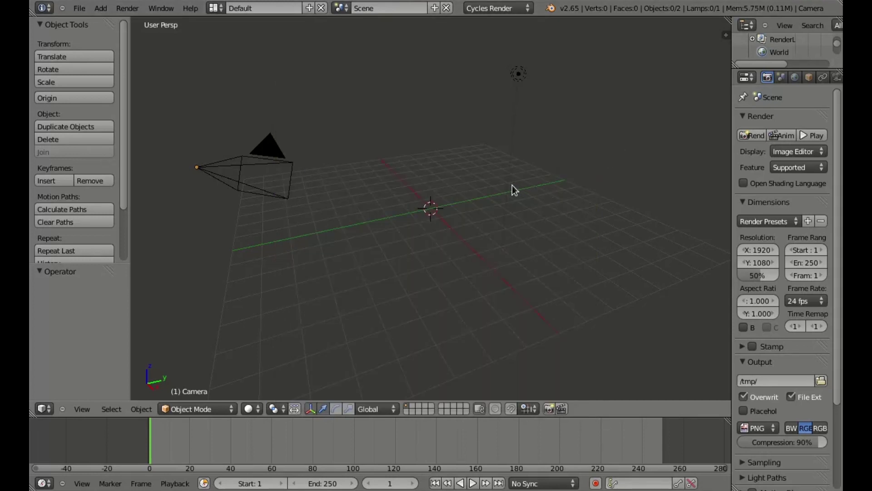
right_click(266, 149)
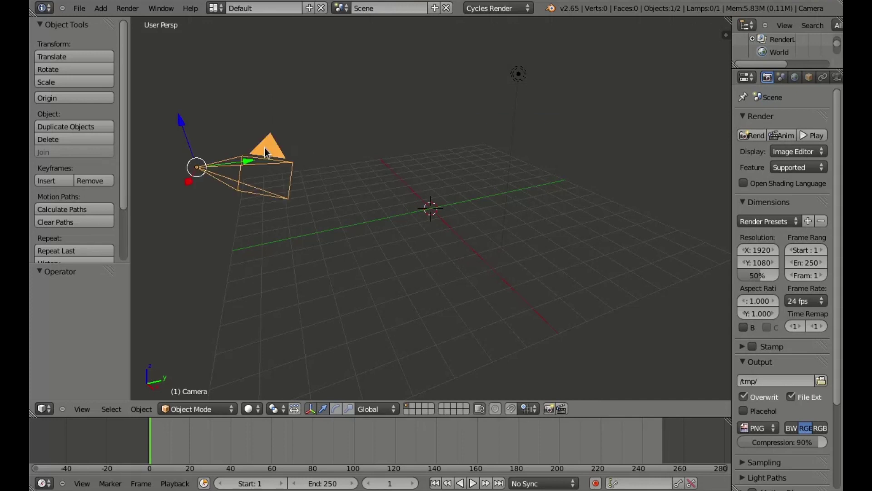
key(n)
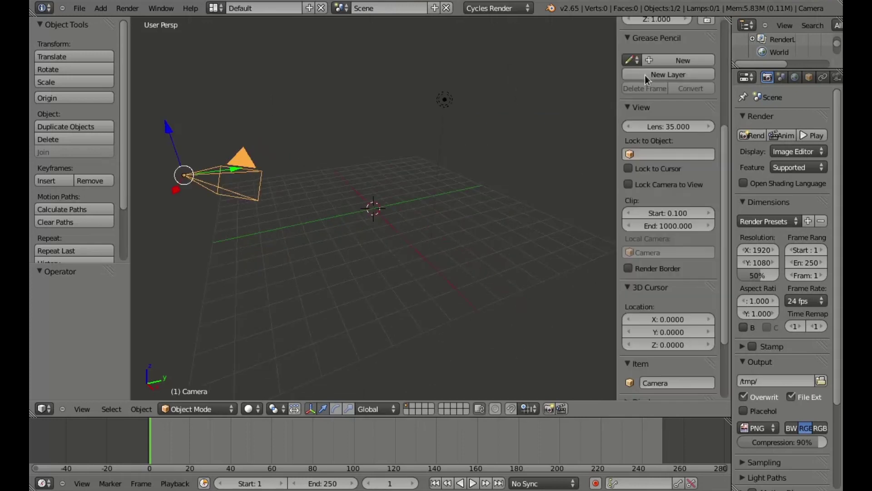
scroll(658, 125, up, 5)
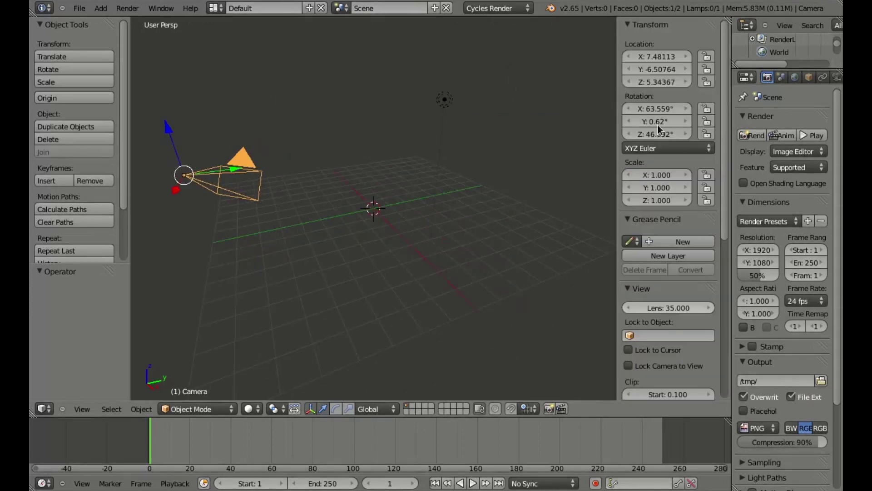
click(659, 57)
text(0)
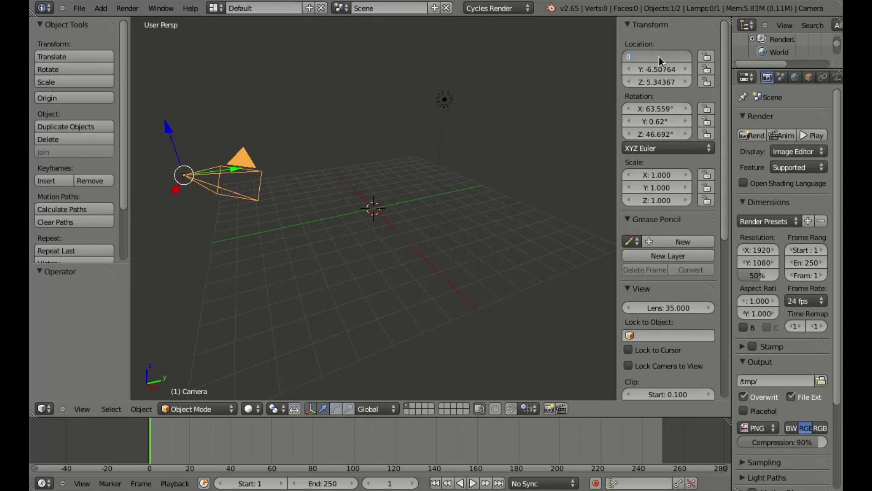
key(Return)
key(BackSpace)
key(BackSpace)
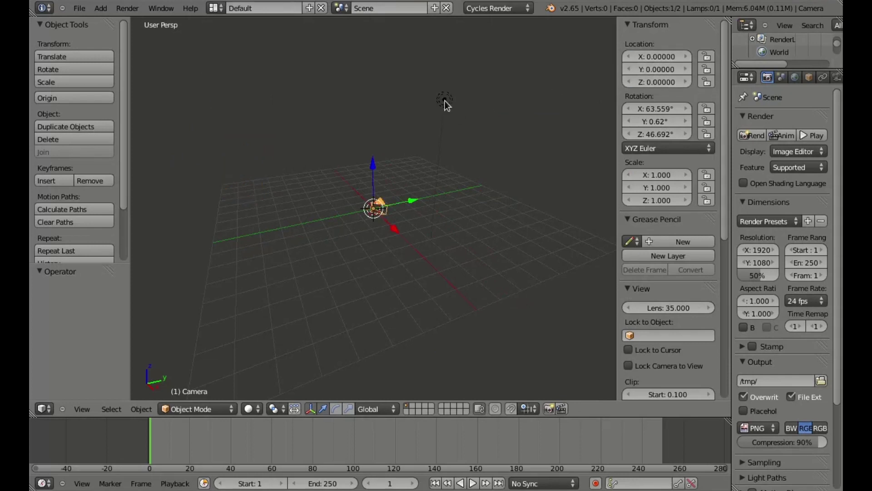
Step: Delete the lamp from the scene
right_click(445, 101)
key(x)
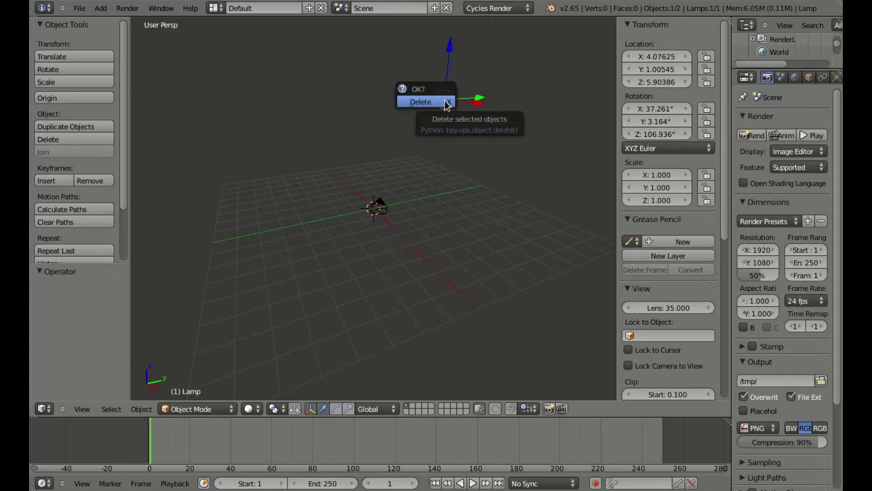
click(446, 101)
Step: Reset the camera's rotation to 0° on the X, Y and Z axes
right_click(381, 205)
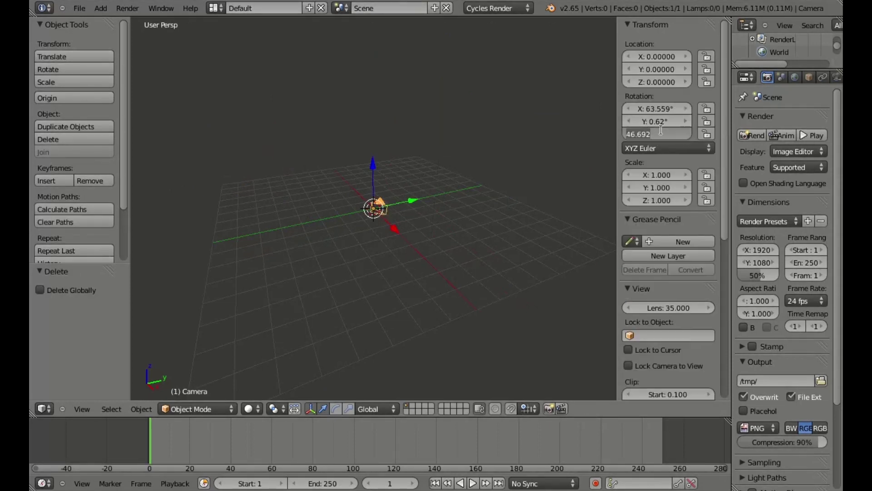
key(BackSpace)
key(BackSpace)
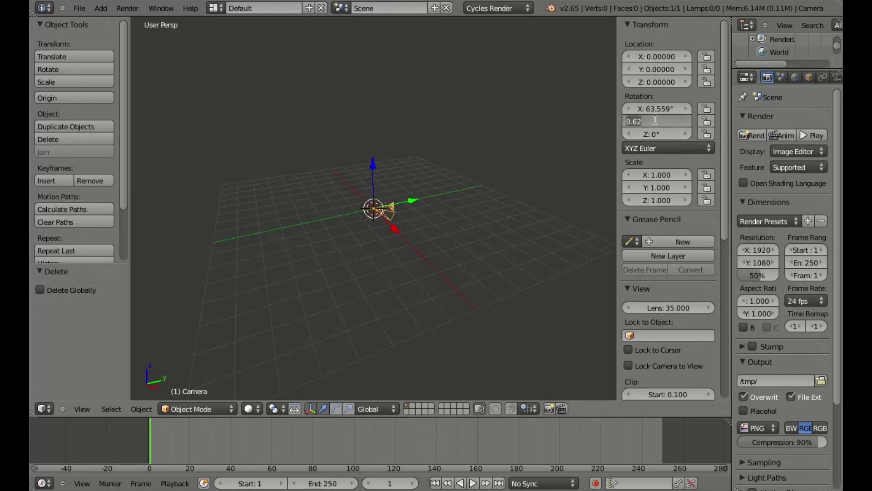
click(660, 108)
text(0)
key(Return)
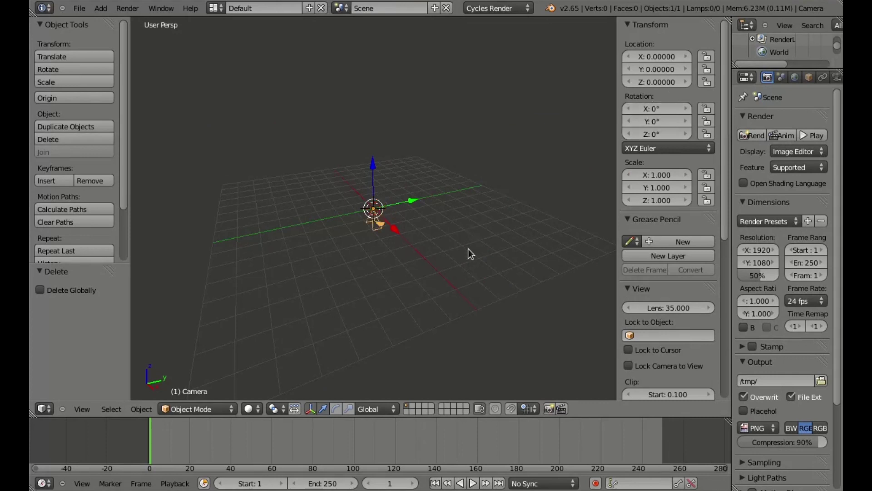
Step: Raise the camera straight up along Z to a height of about 3.39
key(g)
key(z)
click(464, 189)
Step: Add a plane mesh at the world origin and scale it up uniformly to about 4
middle_drag(464, 189, 432, 218)
key(shift+a)
mouse_move(422, 238)
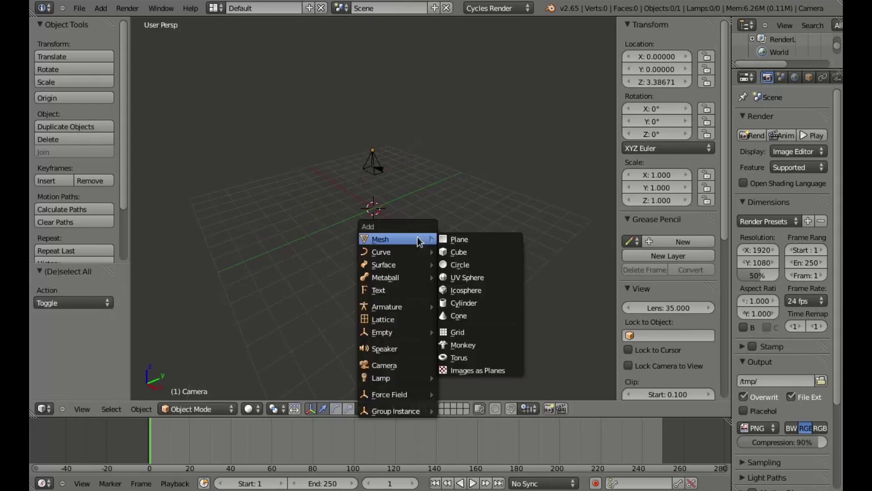
click(456, 238)
key(s)
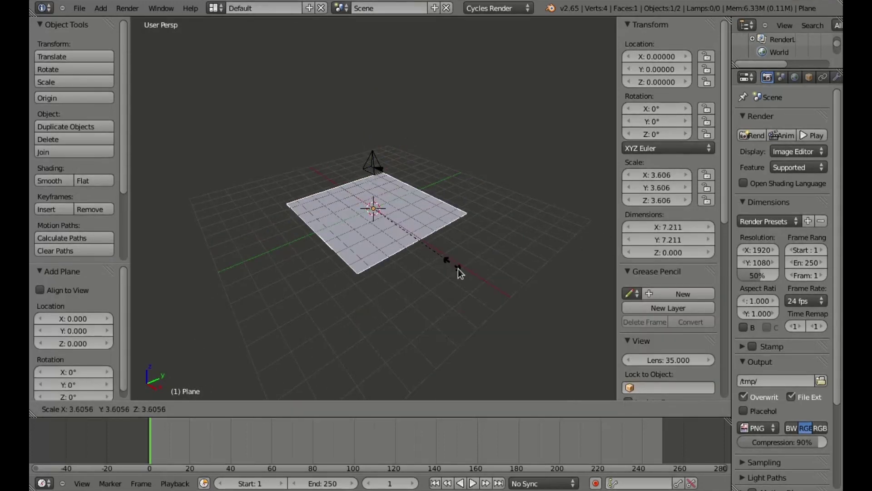
click(491, 234)
right_click(376, 160)
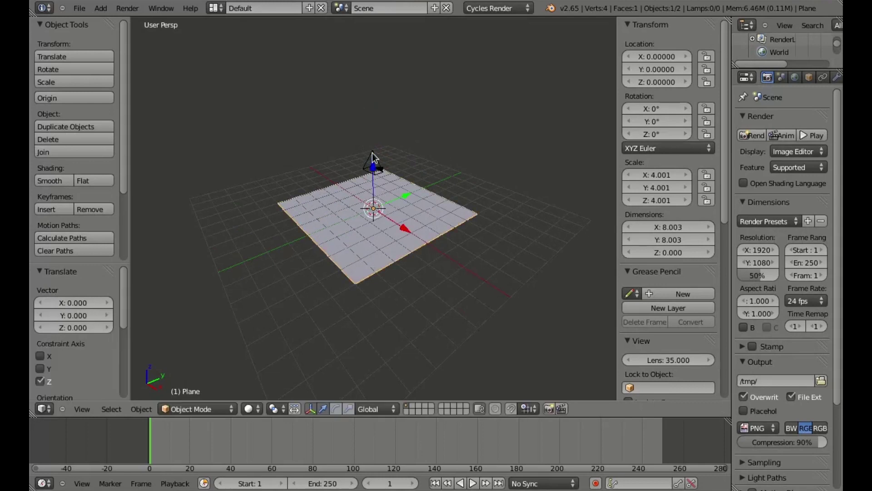
key(KP_0)
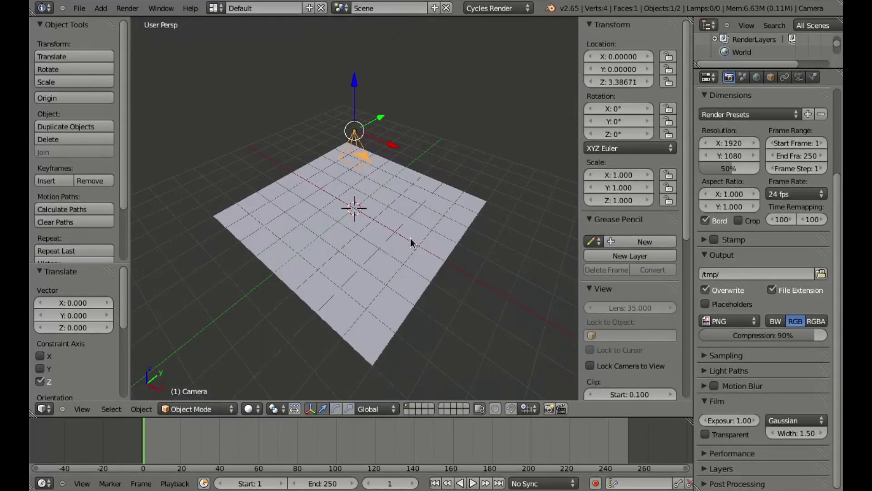
Step: Subdivide the plane in Edit Mode with the number of cuts set to 12
right_click(410, 238)
key(Tab)
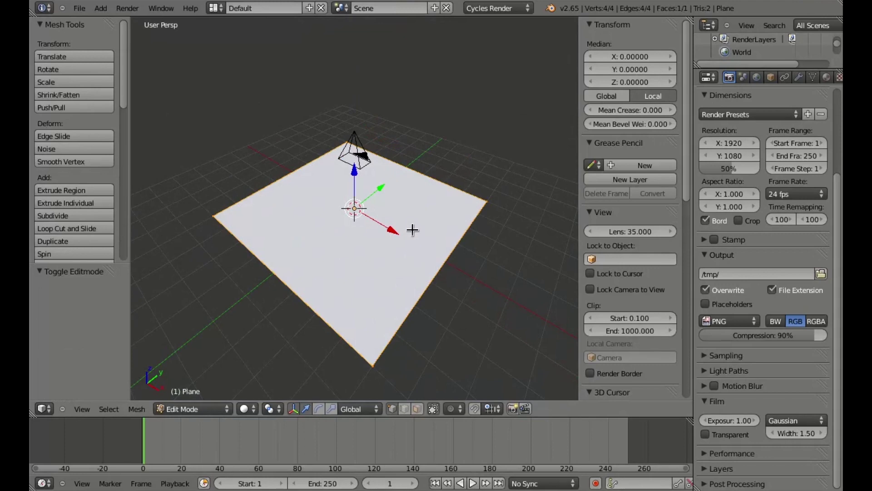
key(space)
text(sub)
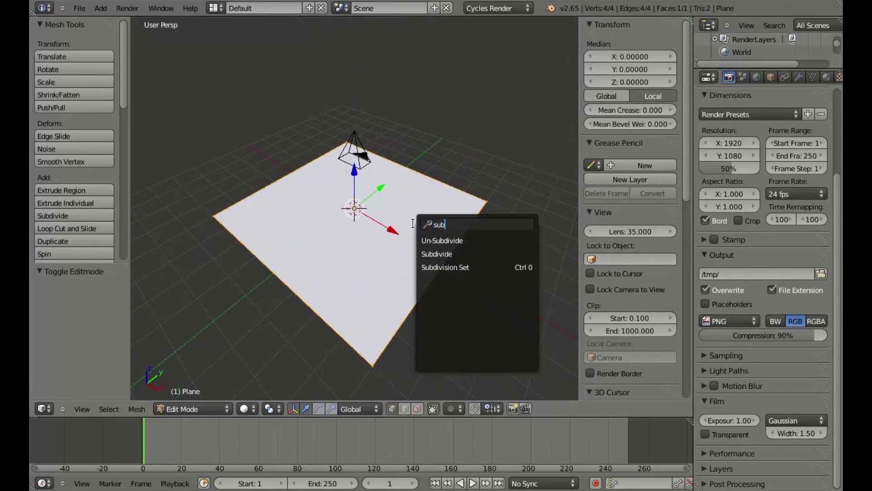
key(Return)
click(97, 301)
text(12)
key(Return)
Step: Scale the subdivided plane's mesh down in camera view, keeping it larger than the camera frame
key(KP_0)
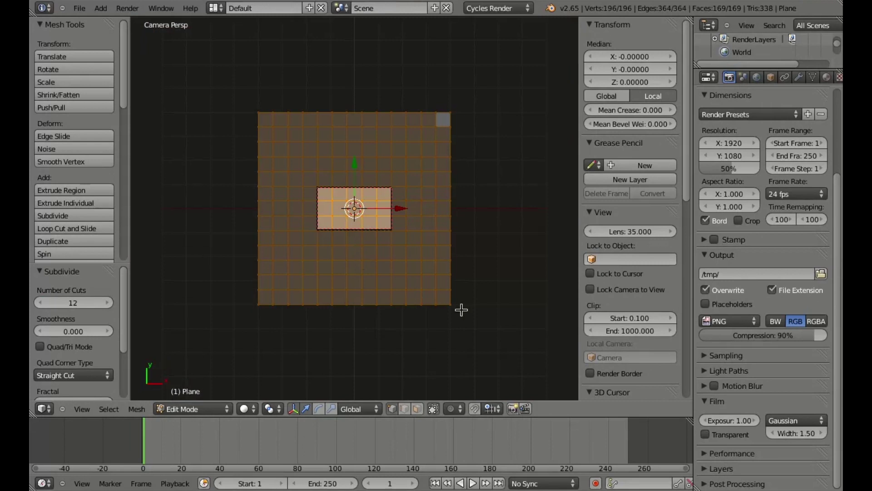
key(s)
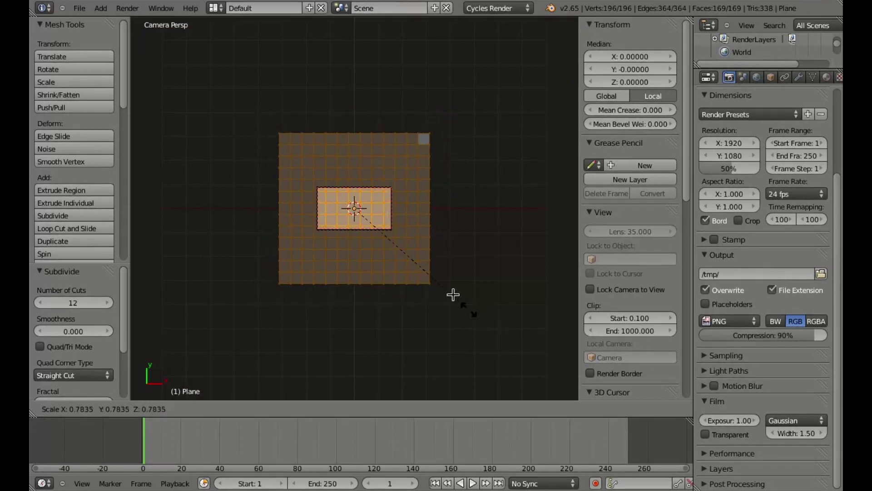
click(436, 275)
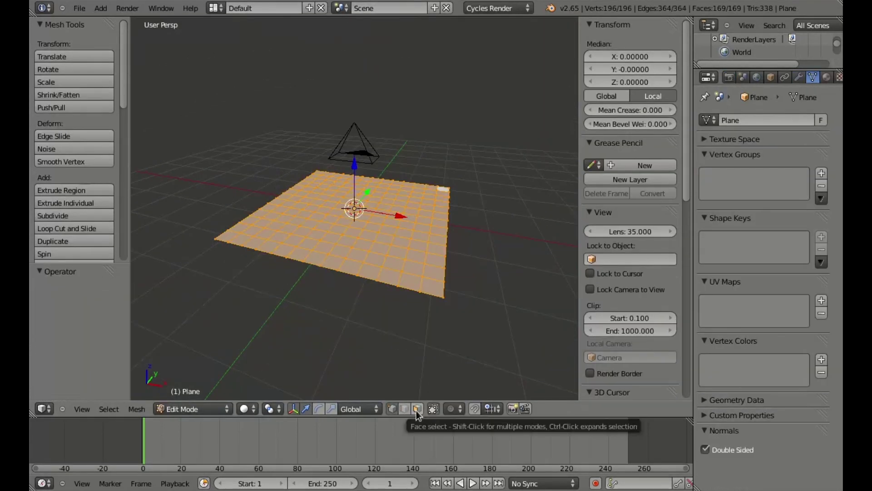
Step: Switch to face selection and extrude all of the plane's faces individually upward by about 0.094
click(417, 408)
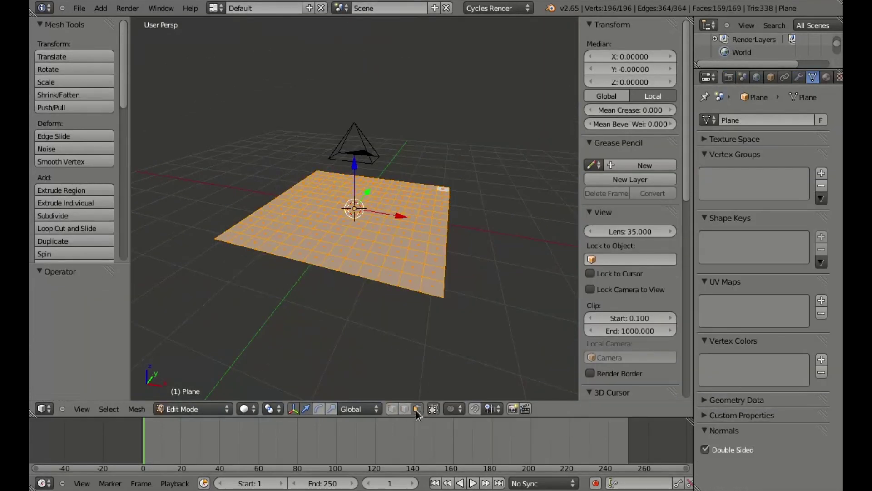
click(83, 204)
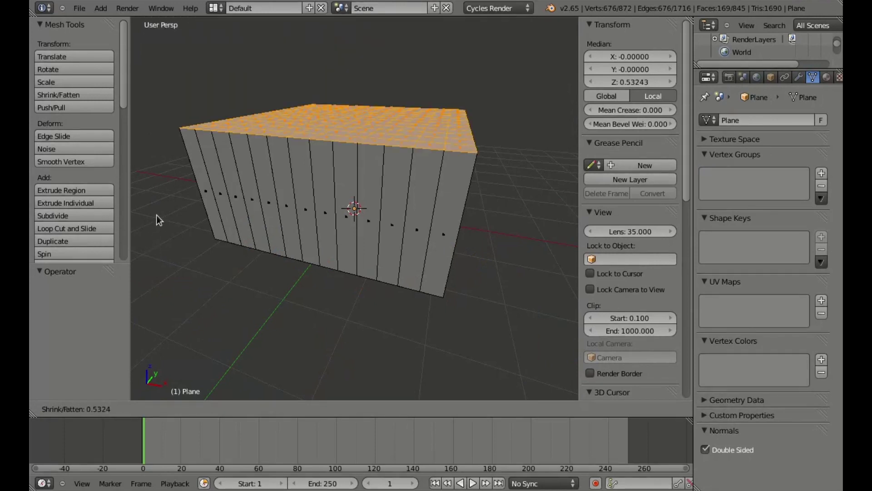
click(160, 206)
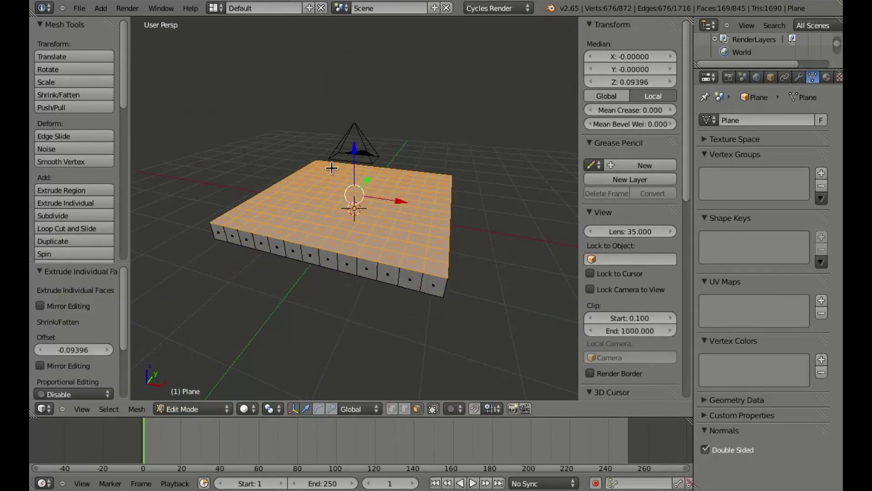
Step: Enable proportional editing and set its falloff to Random
scroll(325, 211, up, 3)
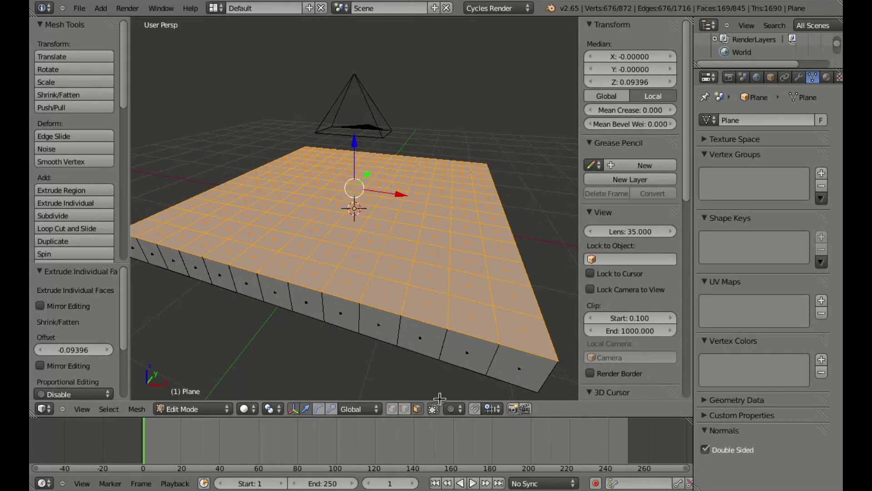
click(453, 409)
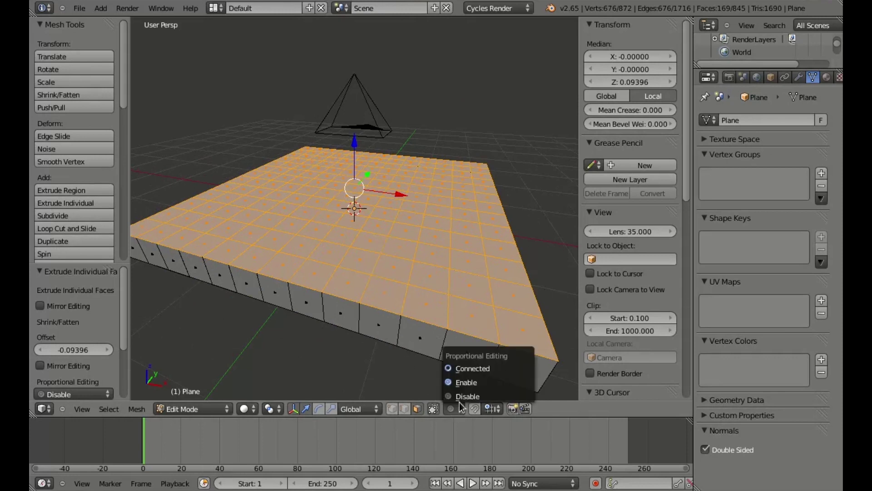
click(468, 383)
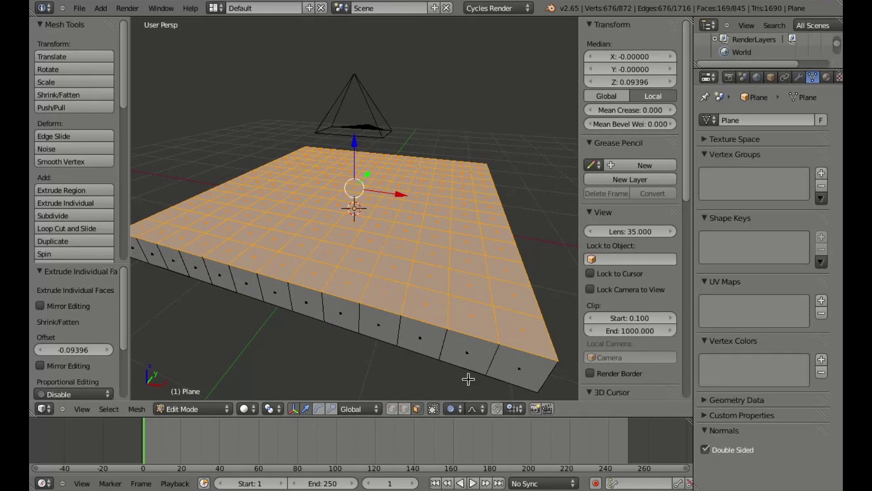
click(472, 408)
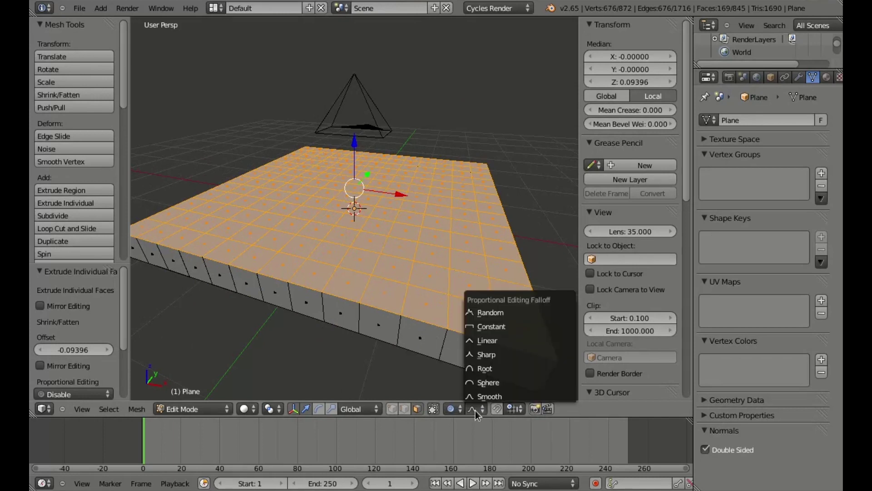
click(486, 313)
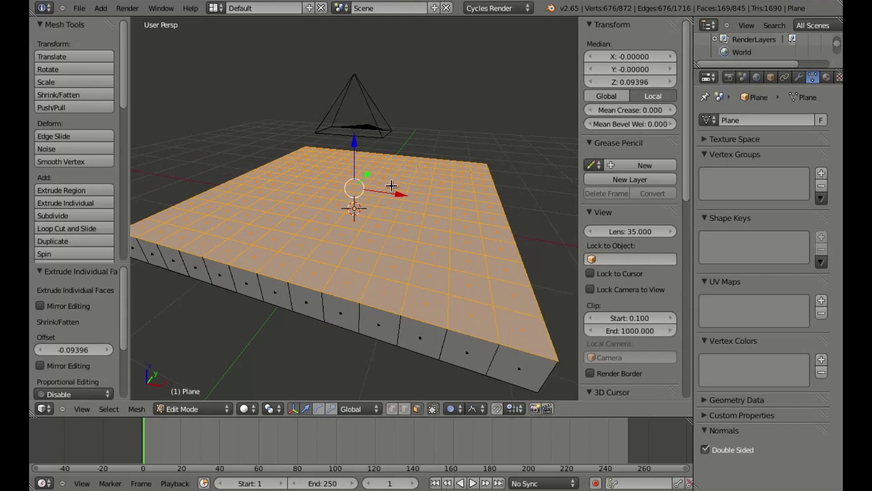
Step: Select only a single top face near the centre of the extruded plane
middle_drag(374, 190, 356, 195)
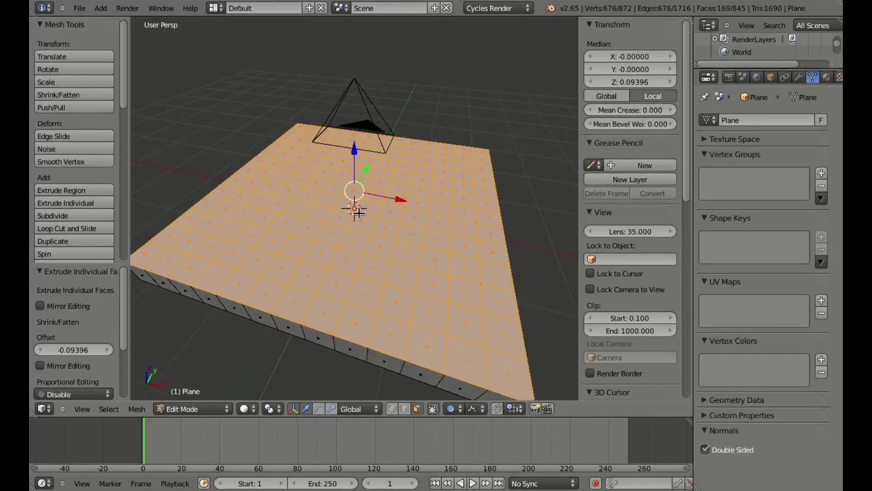
right_click(345, 205)
middle_drag(413, 227, 420, 198)
Step: Try to displace the blocks randomly by moving the selected face down about 1.0 along Z with a proportional size of about 3.80
key(g)
key(z)
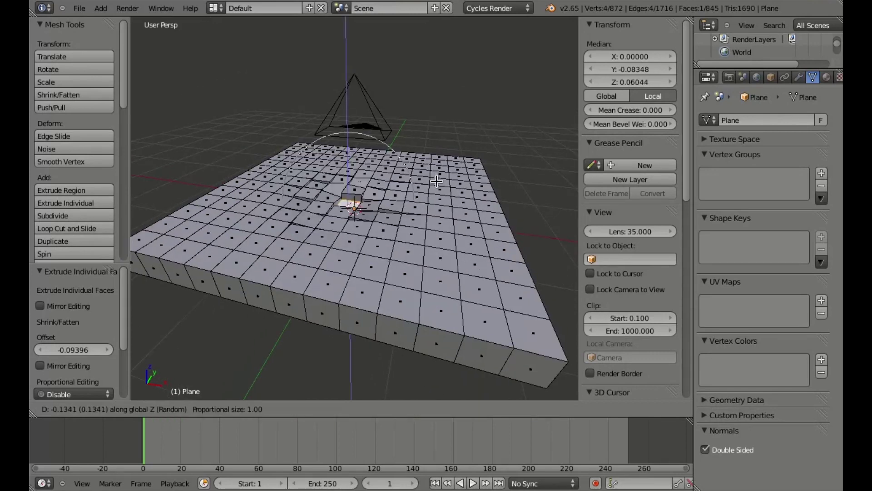
scroll(435, 183, up, 7)
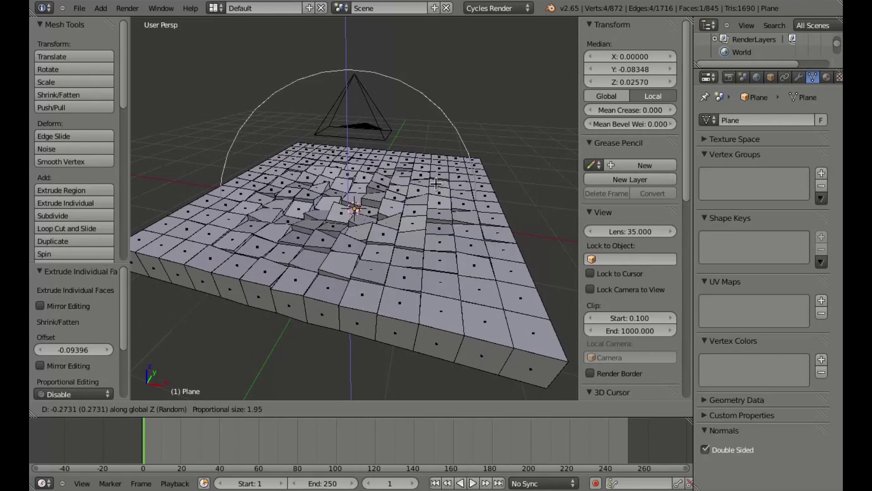
scroll(435, 183, down, 5)
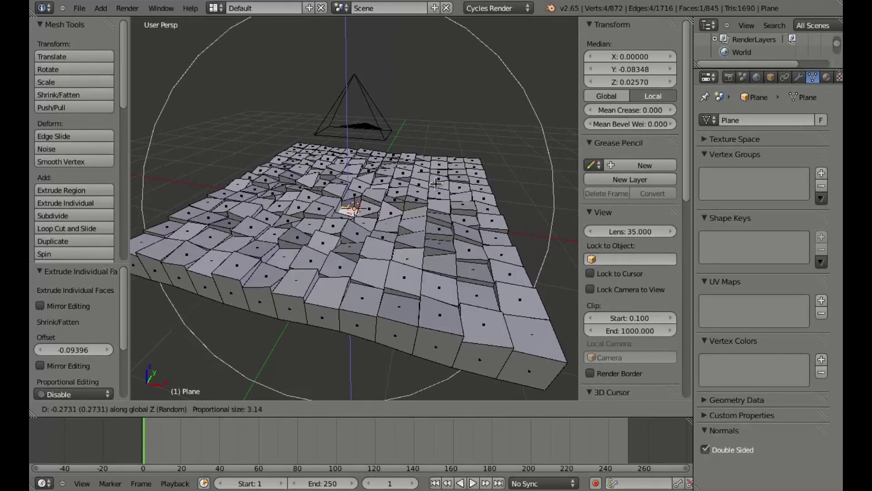
scroll(435, 183, down, 2)
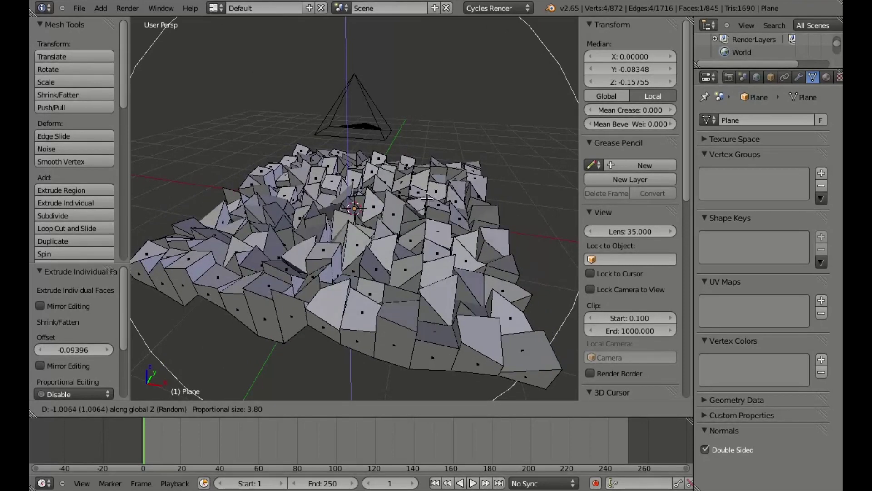
key(Escape)
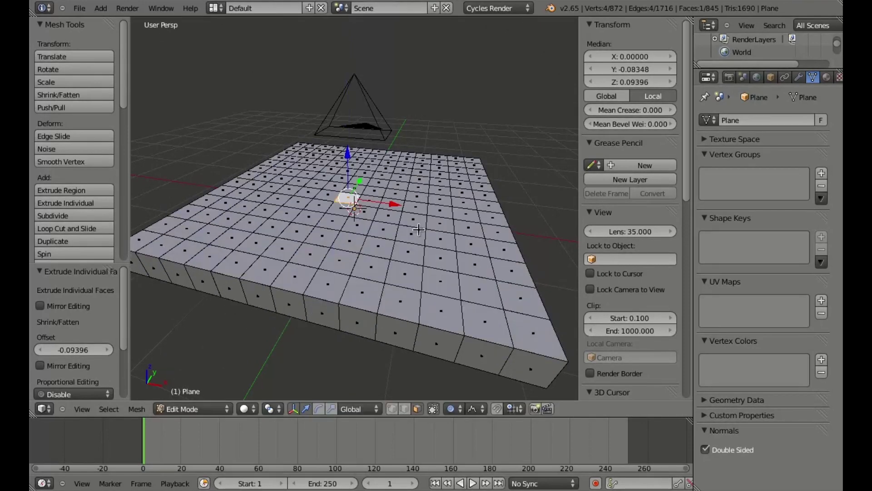
Step: Try raising the selected face along Z with the proportional editing falloff set to Smooth
click(474, 411)
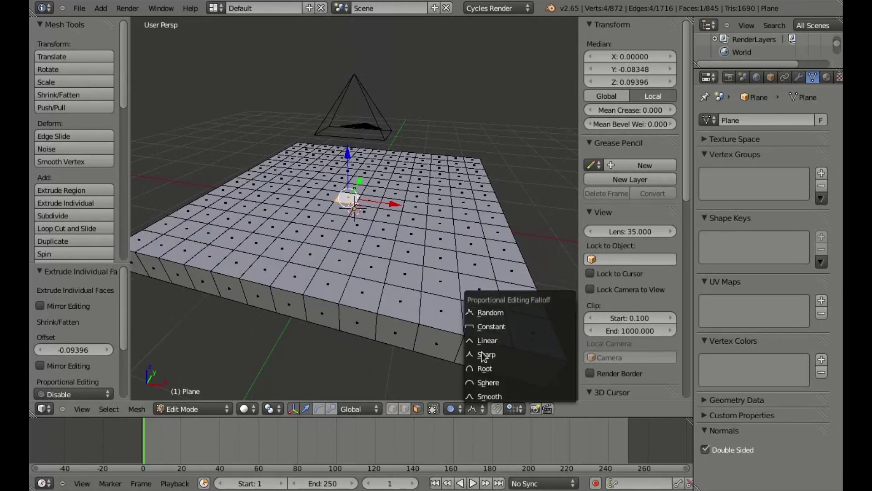
click(489, 397)
key(g)
key(z)
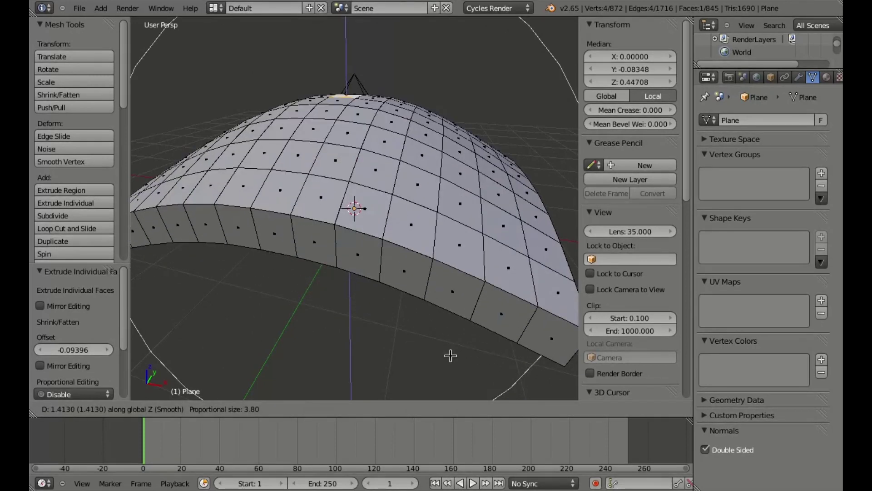
key(Escape)
Step: Set the proportional falloff back to Random, move the selected face along Z to vary the blocks, and return to Object Mode
click(475, 409)
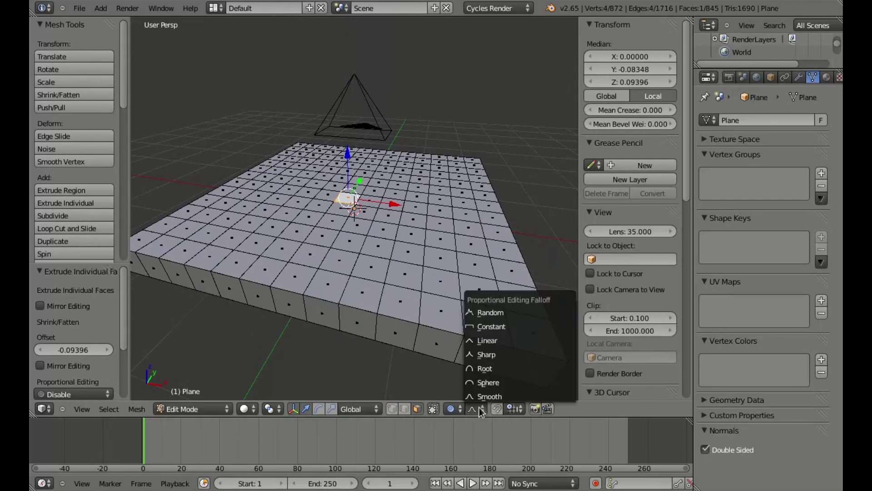
click(485, 315)
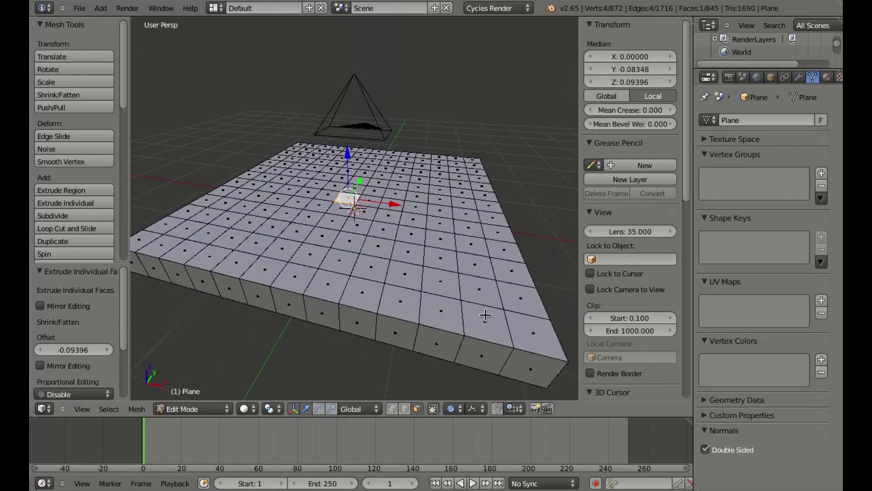
key(g)
key(z)
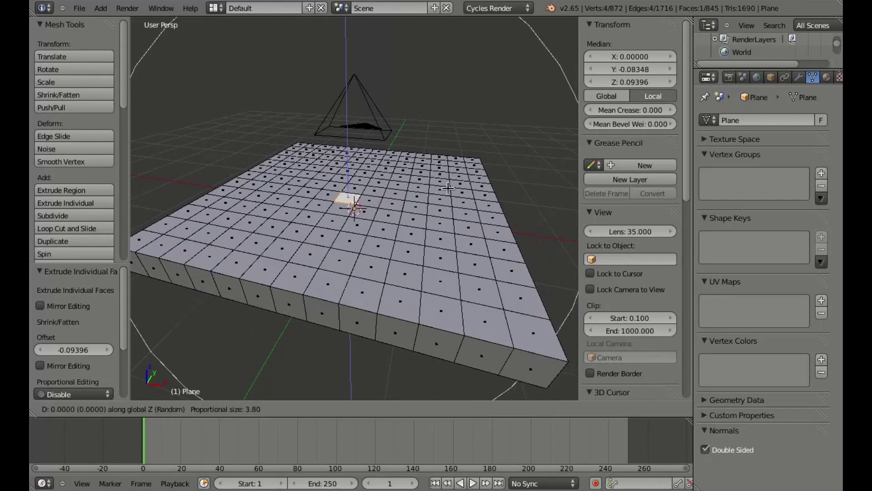
click(316, 309)
scroll(359, 237, up, 3)
key(Tab)
scroll(275, 251, up, 2)
scroll(275, 246, up, 2)
middle_drag(276, 246, 329, 237)
scroll(305, 229, down, 5)
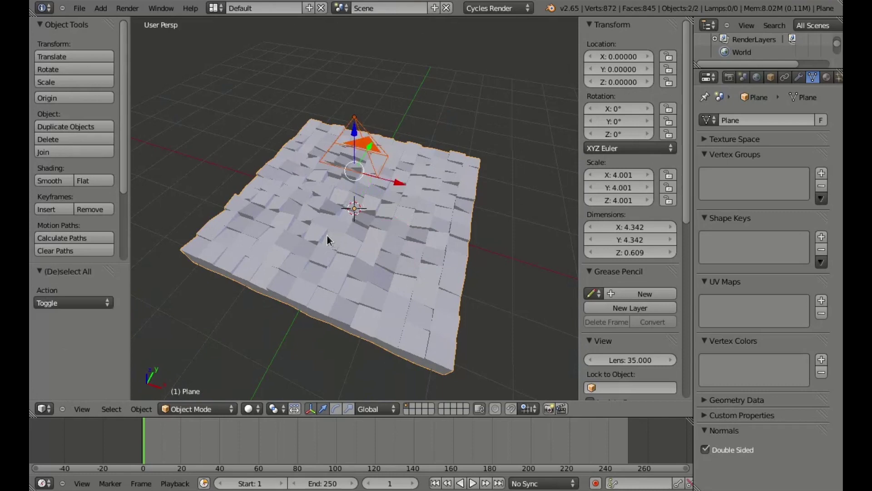
Step: Add a point lamp above the plane at about X 1.35, Y 1.66, Z 1.09 and colour it light blue
middle_drag(327, 236, 317, 332)
key(shift+a)
mouse_move(295, 393)
click(400, 393)
key(g)
click(467, 193)
middle_drag(467, 193, 482, 186)
click(780, 250)
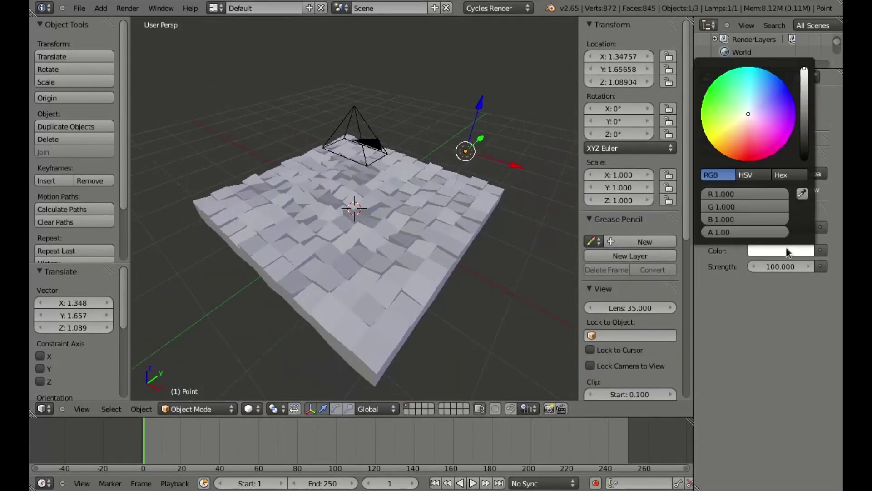
click(775, 84)
Step: Duplicate the point lamp to the opposite side, about X -2.96, Y -2.21, and colour the copy green
key(shift+d)
click(229, 180)
click(781, 251)
click(749, 137)
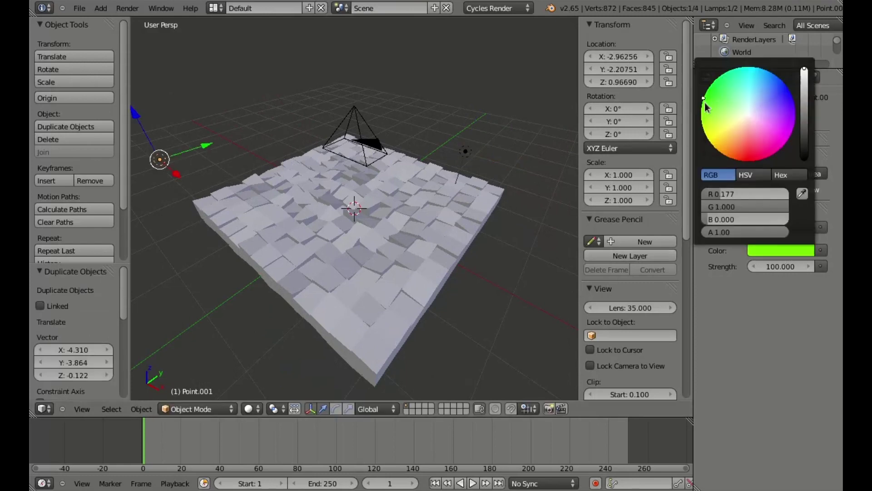
Step: Select the camera and look at the blocks through it
middle_drag(408, 191, 373, 154)
right_click(366, 151)
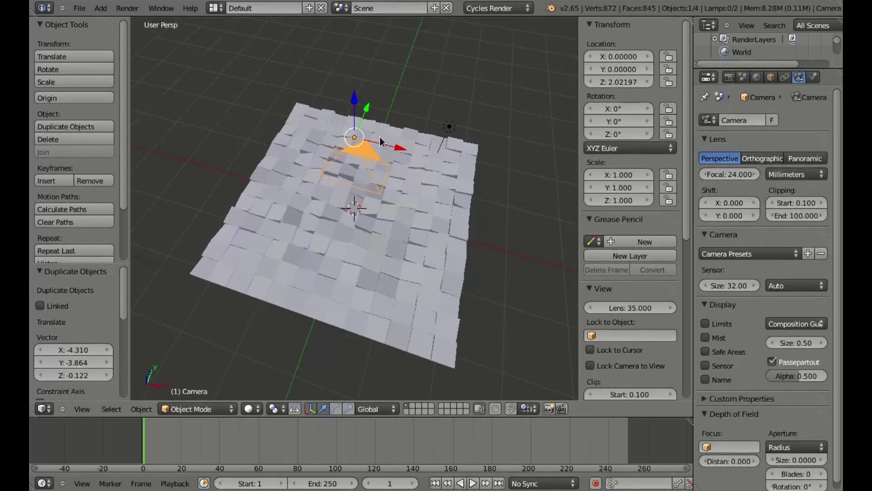
key(KP_0)
scroll(398, 187, up, 4)
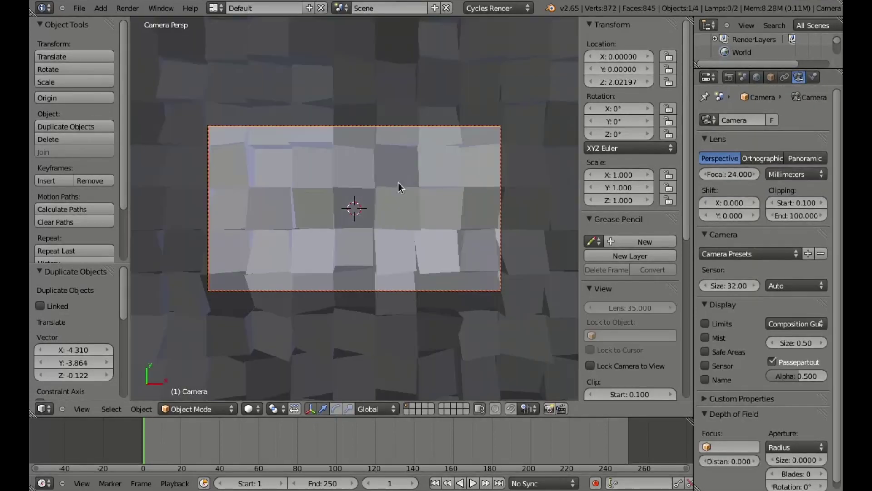
scroll(407, 187, down, 3)
Step: Set the Cycles preview samples to 2 and display the viewport in rendered shading
click(729, 78)
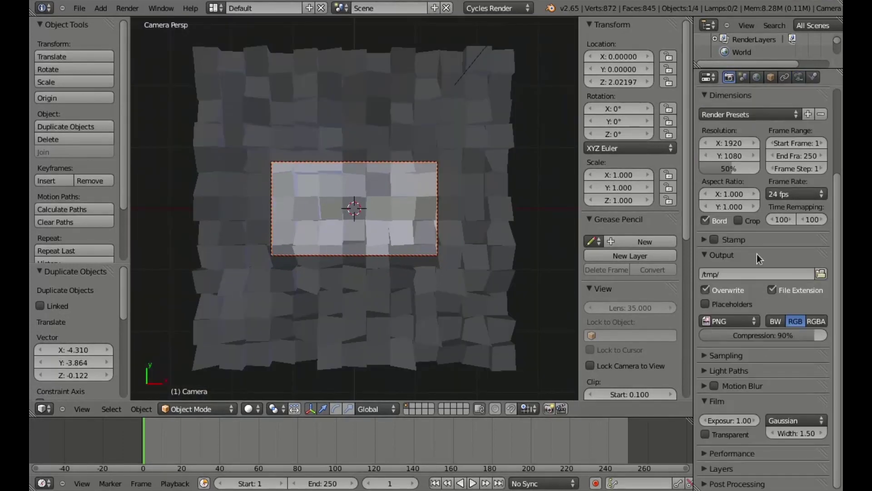
click(705, 358)
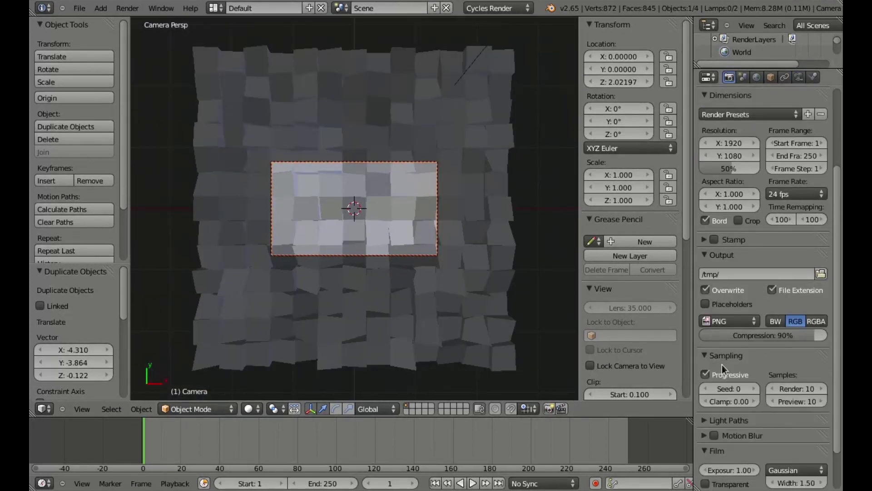
click(790, 401)
text(2)
key(Return)
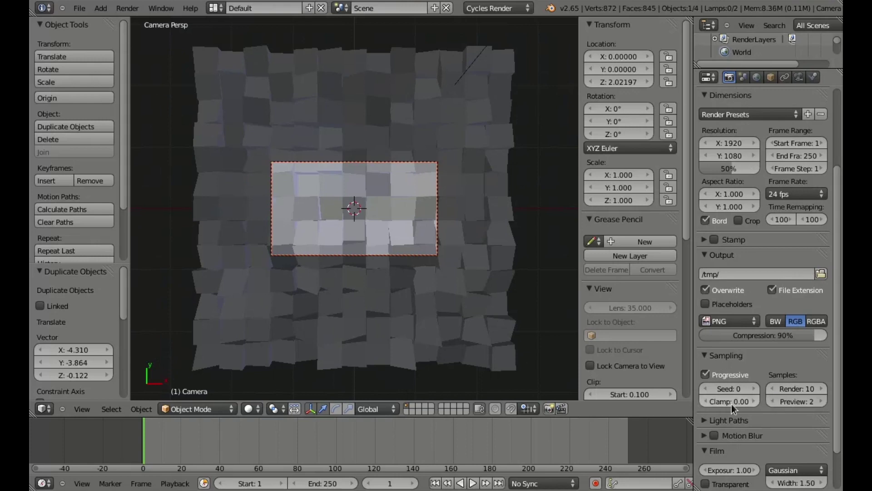
key(shift+z)
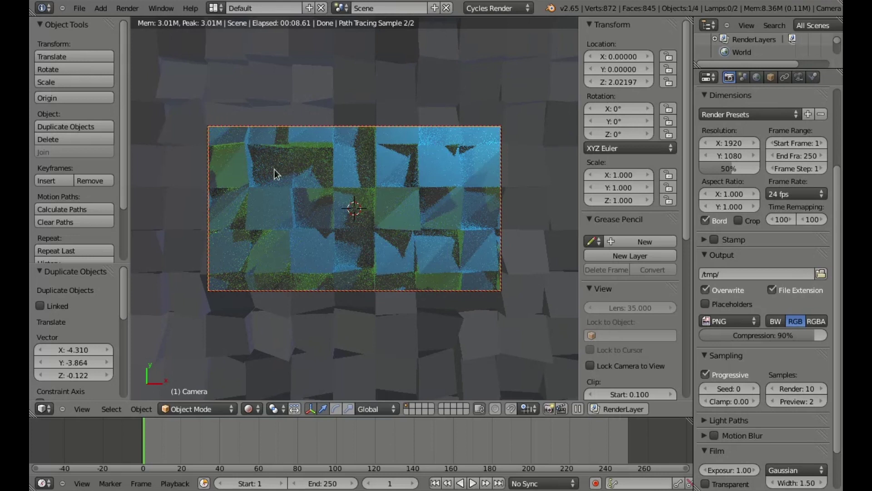
Step: Leave the camera view and darken the world's surface colour to black
key(KP_0)
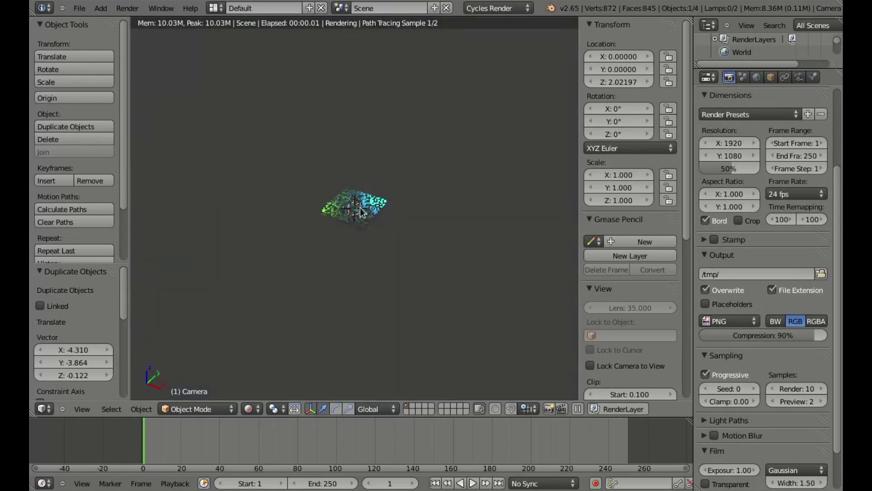
click(757, 78)
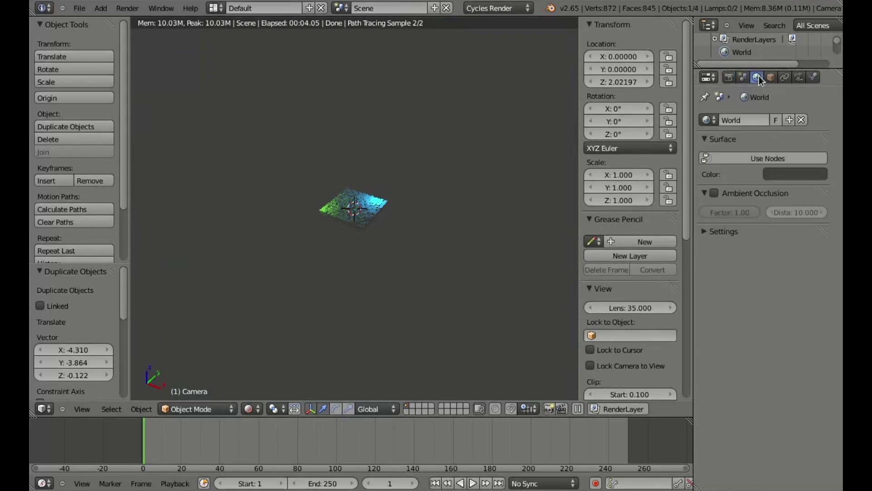
click(786, 176)
drag(815, 267, 818, 282)
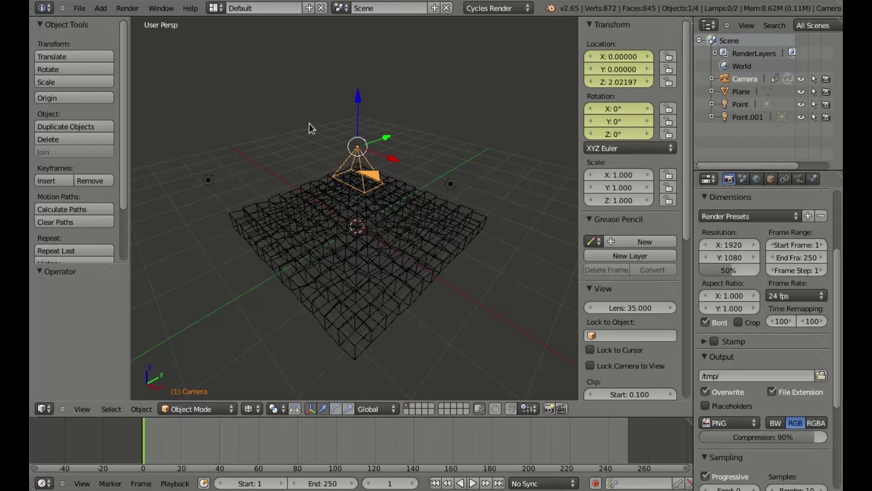
Step: Import the logo mesh, show the scene in solid shading, and rotate the logo -90° about the X axis
click(79, 9)
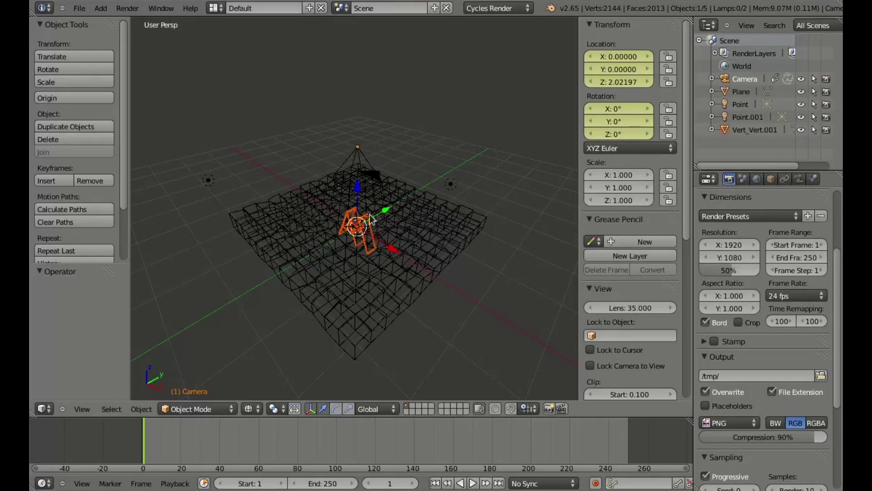
key(z)
key(r)
key(x)
key(Return)
Step: Scale the logo to about 0.569 so it sits well inside the camera frame
key(KP_0)
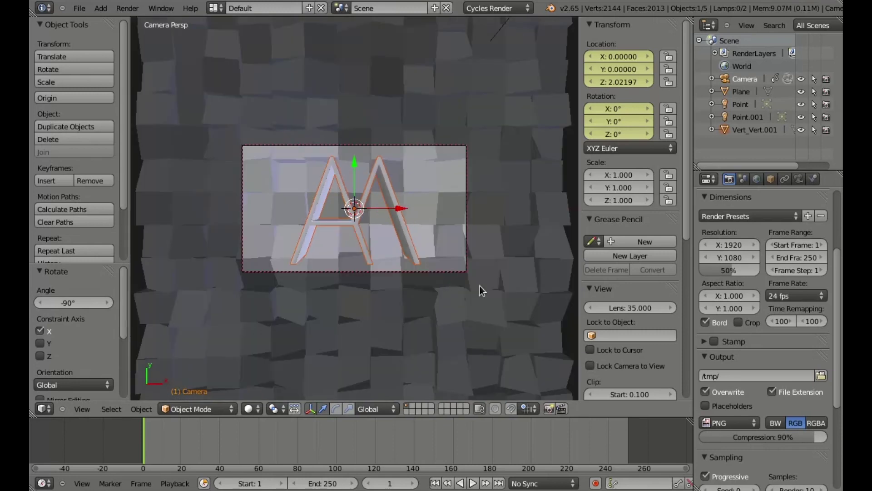
key(s)
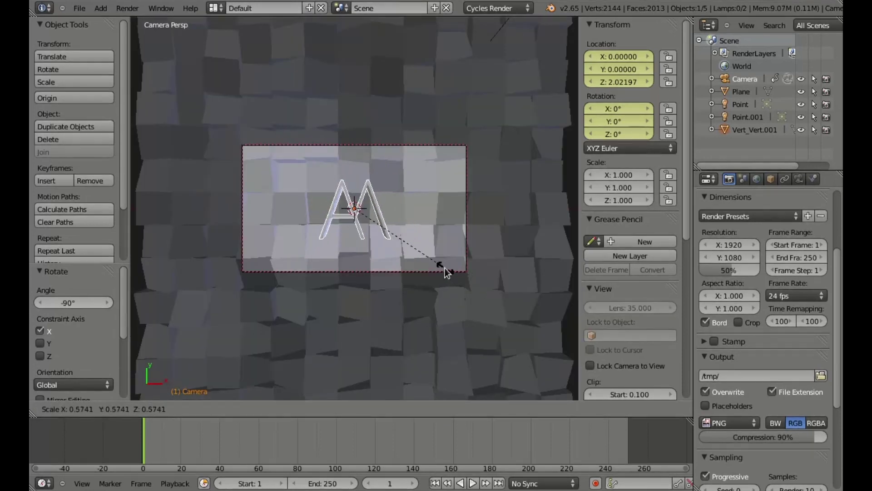
click(445, 268)
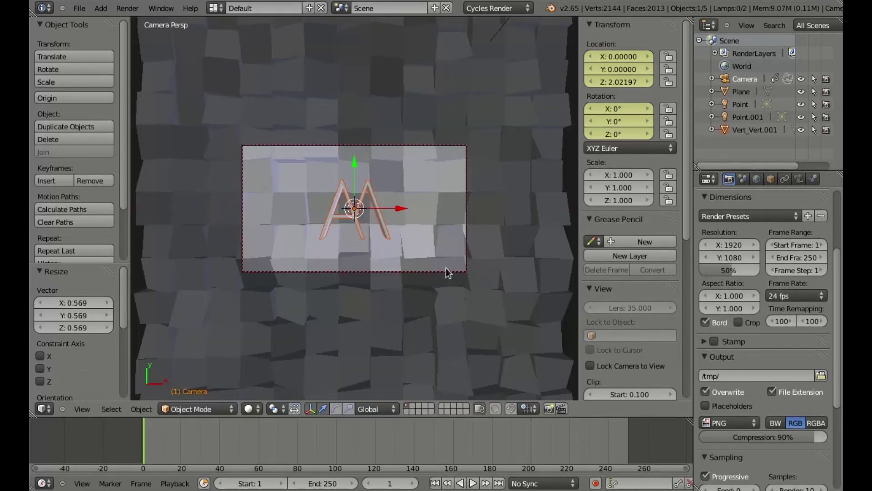
Step: Scale the block plane down to about 0.6 so more blocks fit within the camera frame
right_click(535, 333)
key(s)
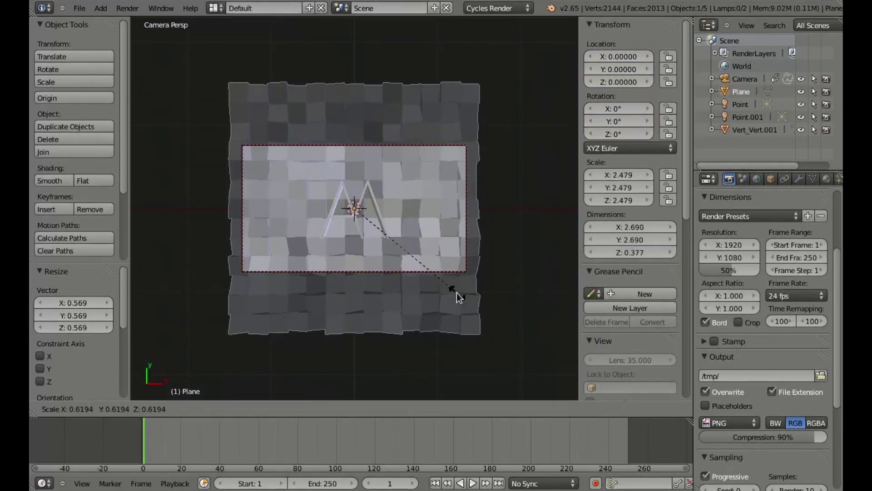
click(457, 292)
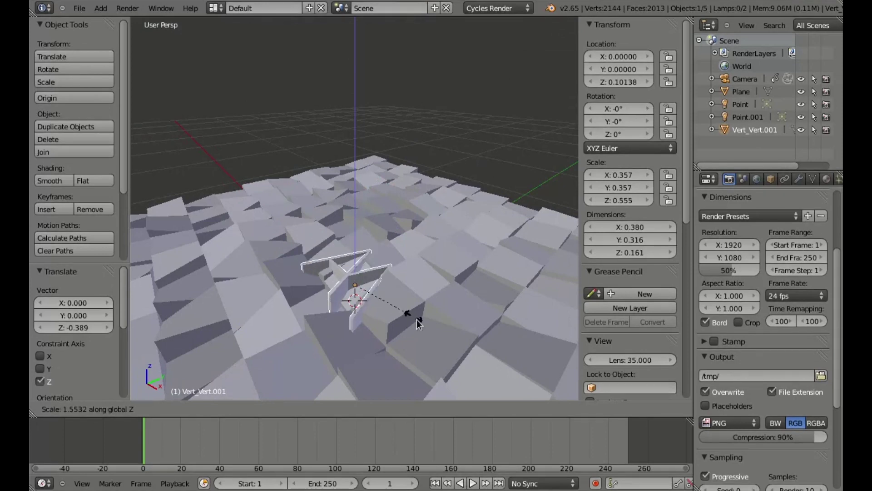
Step: Stretch the logo along Z by about 1.746 and render the camera's view
click(402, 325)
key(KP_0)
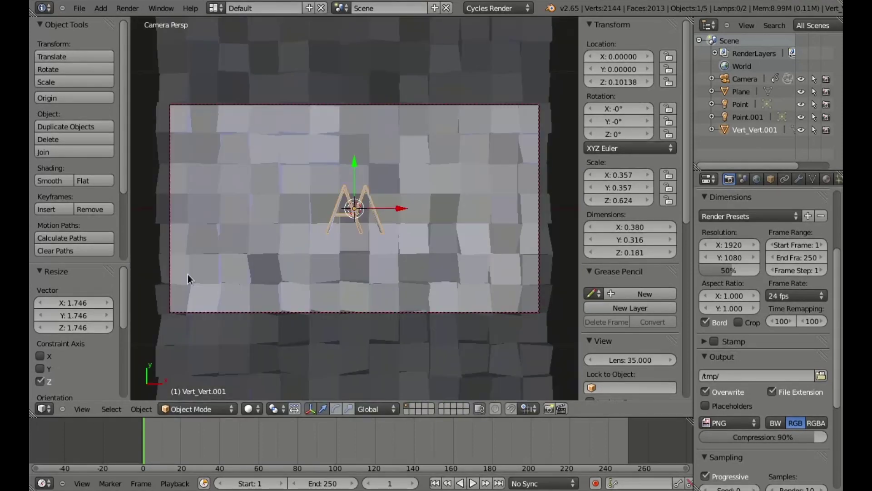
key(F12)
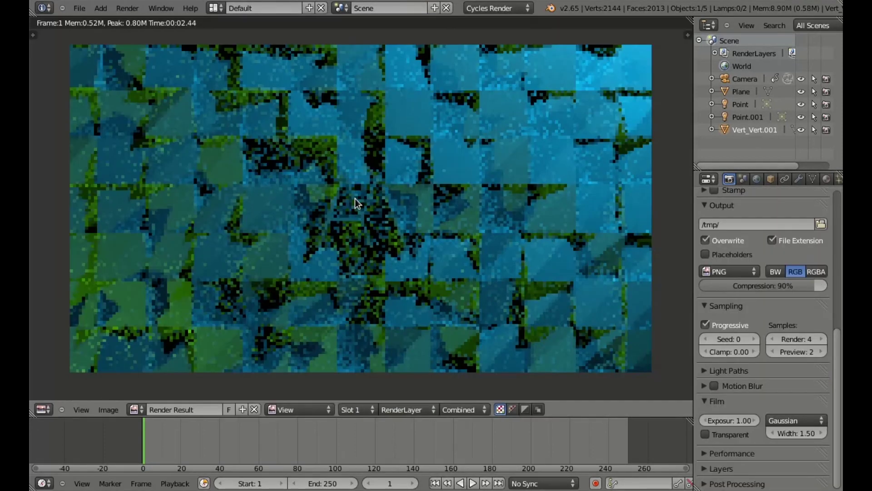
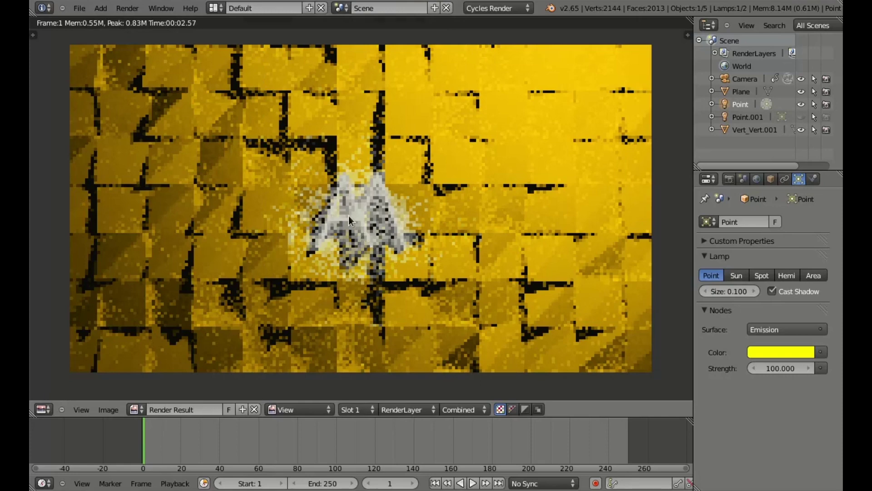
Step: Close the render and, in top view, duplicate the yellow lamp to the diagonally opposite corner and colour the copy purple
key(Escape)
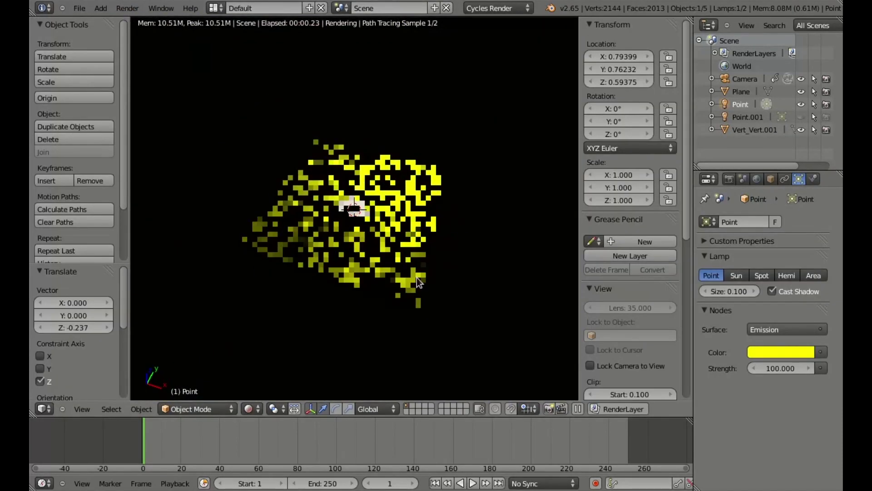
key(shift+z)
key(KP_7)
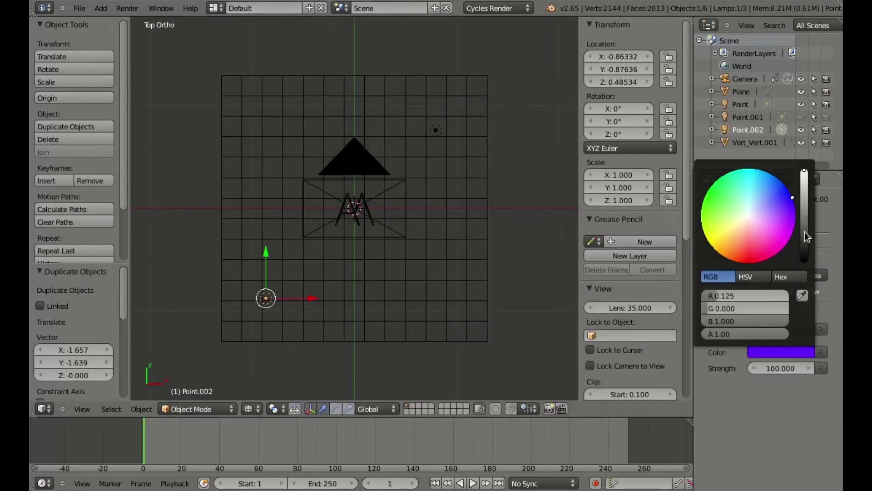
Step: Render the scene and examine how the coloured lamps light the logo and the surrounding blocks
key(F12)
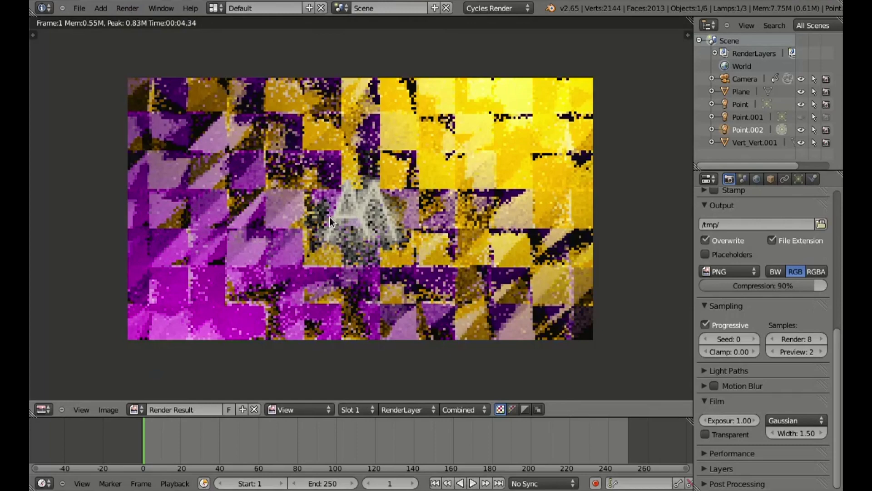
scroll(328, 217, up, 3)
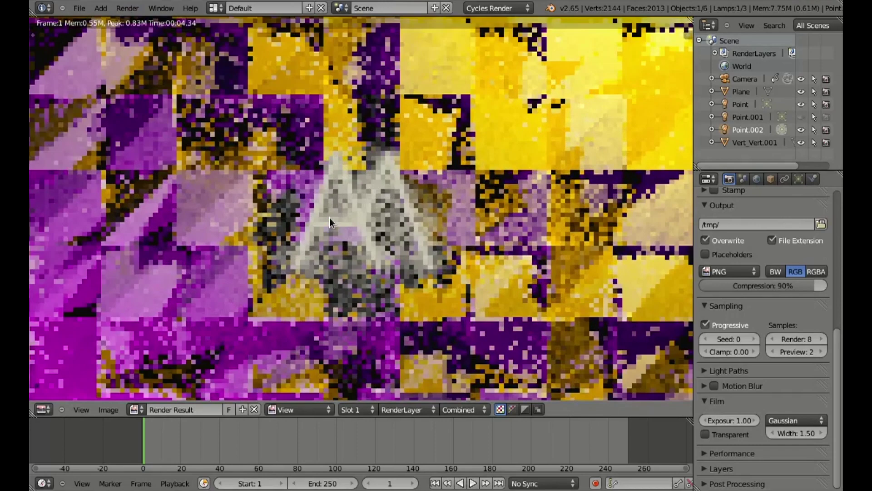
scroll(329, 217, down, 3)
scroll(329, 217, up, 1)
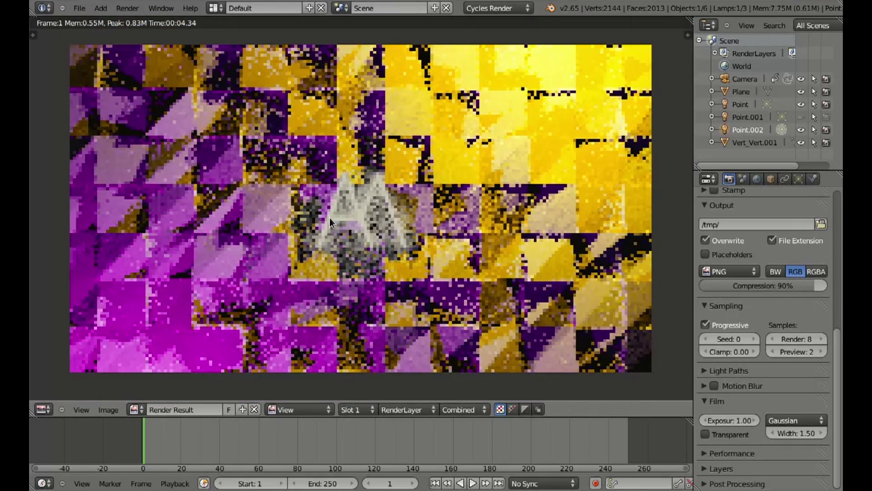
key(Escape)
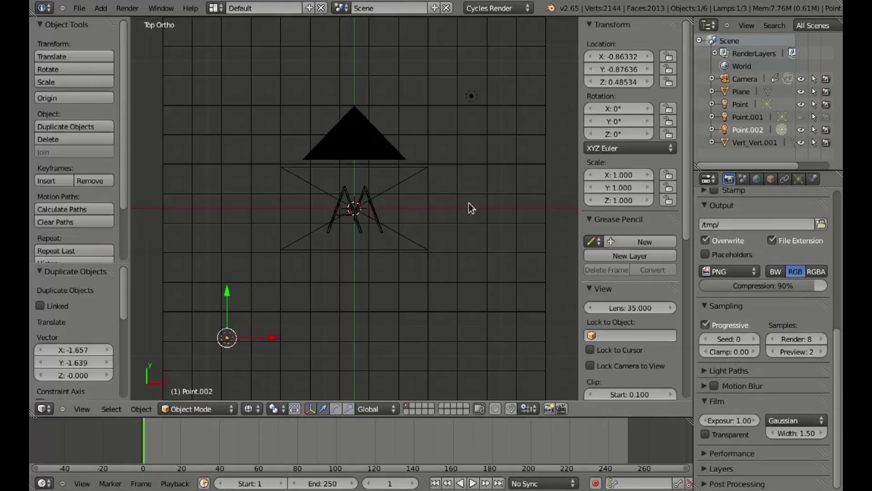
Step: Select the block plane and switch the viewport to solid shading to inspect its displaced blocks
scroll(467, 205, up, 2)
scroll(383, 207, up, 4)
middle_drag(407, 227, 378, 157)
right_click(203, 153)
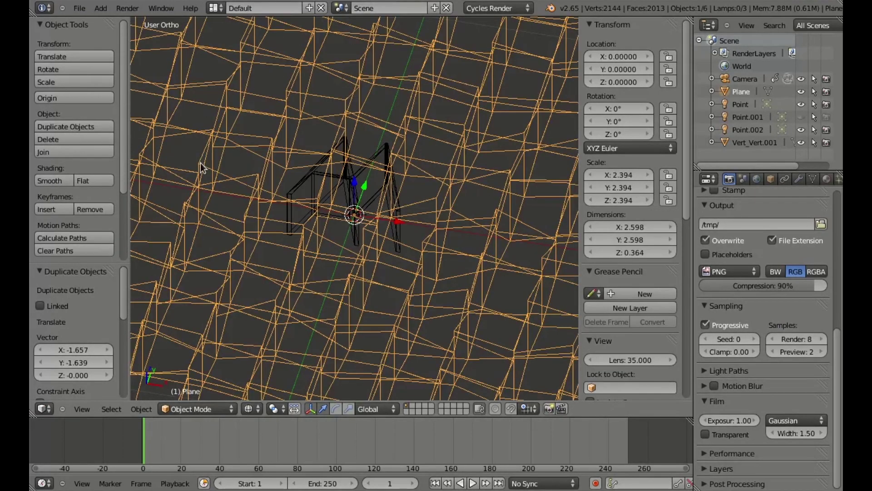
key(z)
mouse_move(263, 177)
middle_down()
mouse_move(337, 129)
mouse_move(352, 135)
middle_up()
middle_drag(469, 201, 403, 222)
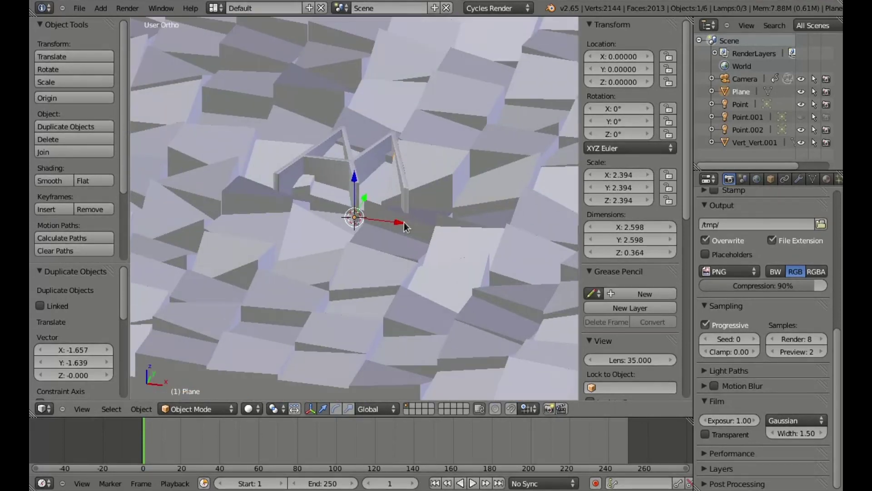
mouse_move(278, 295)
middle_down()
mouse_move(292, 260)
mouse_move(294, 301)
middle_up()
Step: Add a Triangulate modifier to the block plane and render the camera's view
click(800, 178)
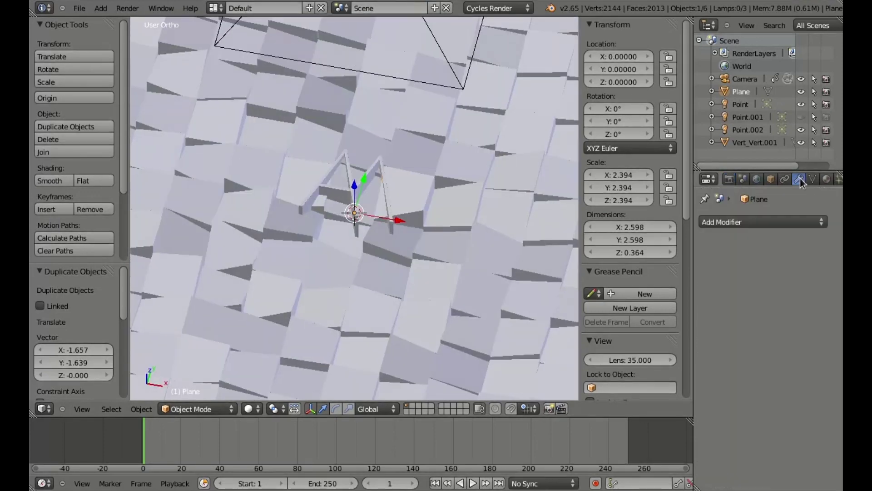
click(737, 221)
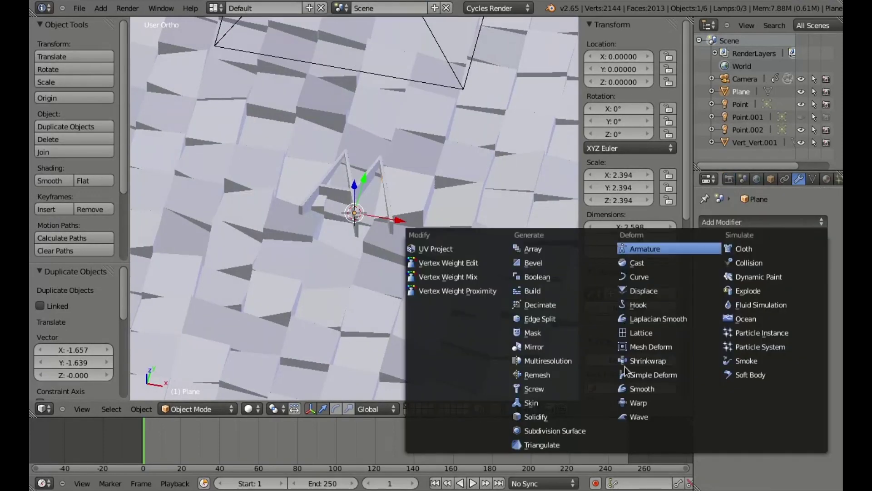
click(544, 445)
middle_drag(356, 218, 381, 274)
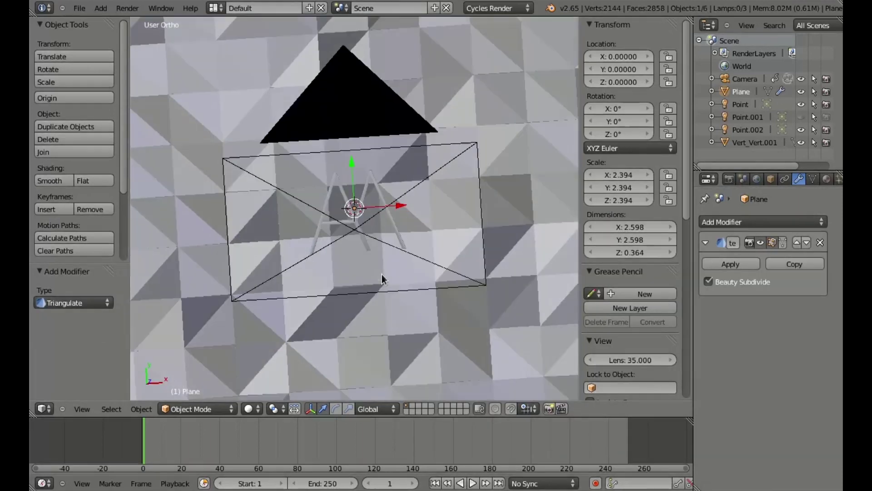
key(KP_0)
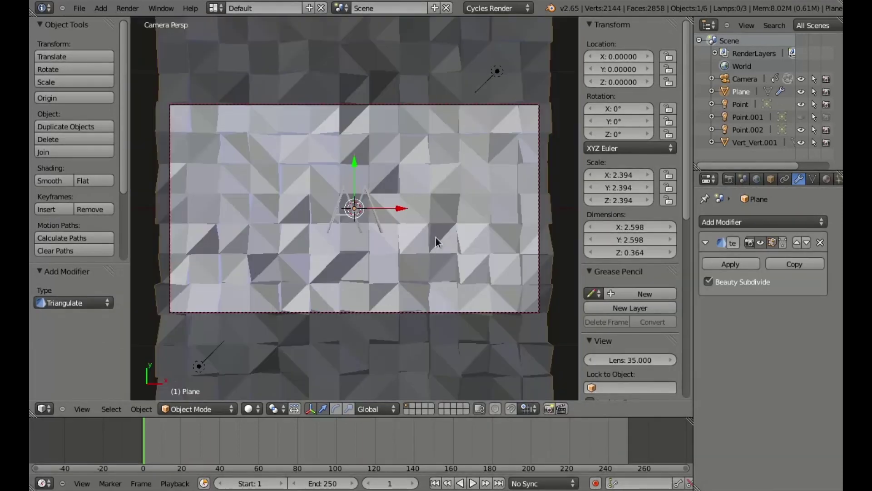
key(F12)
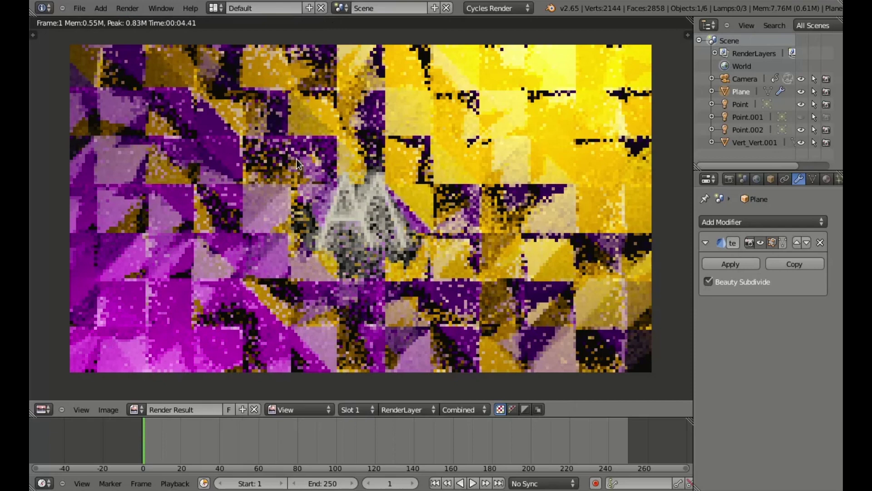
Step: Slightly lower the saturation of the purple lamp's colour in HSV and render the scene
key(Escape)
click(800, 183)
click(747, 129)
click(781, 352)
click(754, 276)
mouse_move(772, 308)
mouse_down()
mouse_move(754, 309)
mouse_move(760, 301)
mouse_up()
key(F12)
click(781, 352)
key(Escape)
Step: Render again with the yellow and purple lamps and examine the logo and the noise on the blocks up close
click(741, 104)
key(F12)
key(Escape)
click(780, 352)
click(747, 129)
ctrl+click(741, 104)
key(F12)
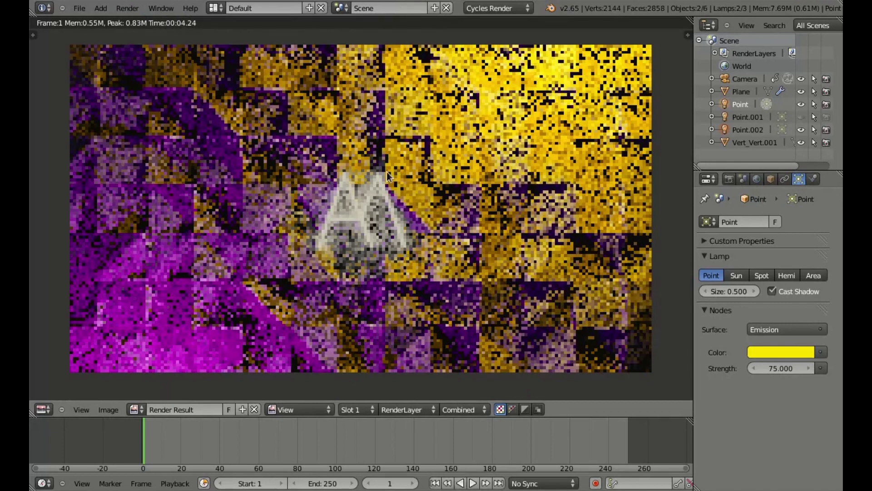
scroll(361, 217, up, 5)
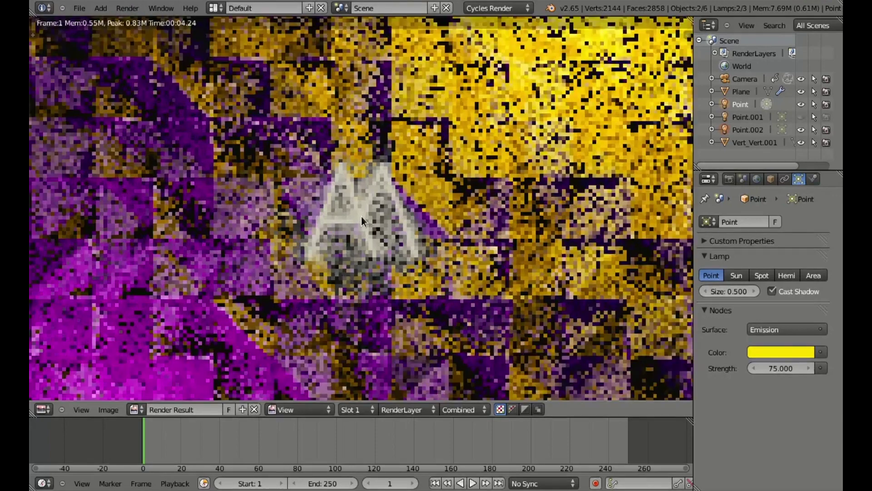
scroll(344, 302, down, 6)
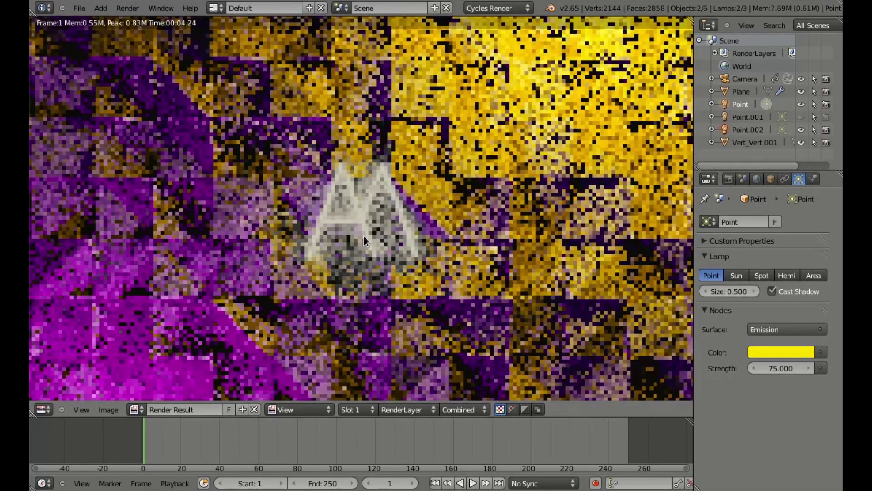
Step: Change the logo material's surface to Diffuse BSDF and render the scene to check the logo against the blocks
key(Escape)
right_click(348, 191)
click(827, 179)
click(773, 301)
click(661, 169)
click(127, 8)
click(156, 19)
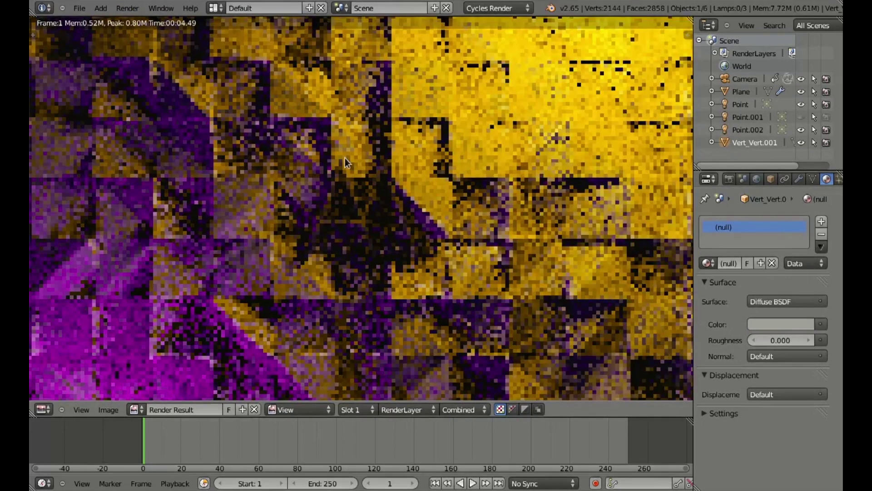
scroll(345, 157, down, 3)
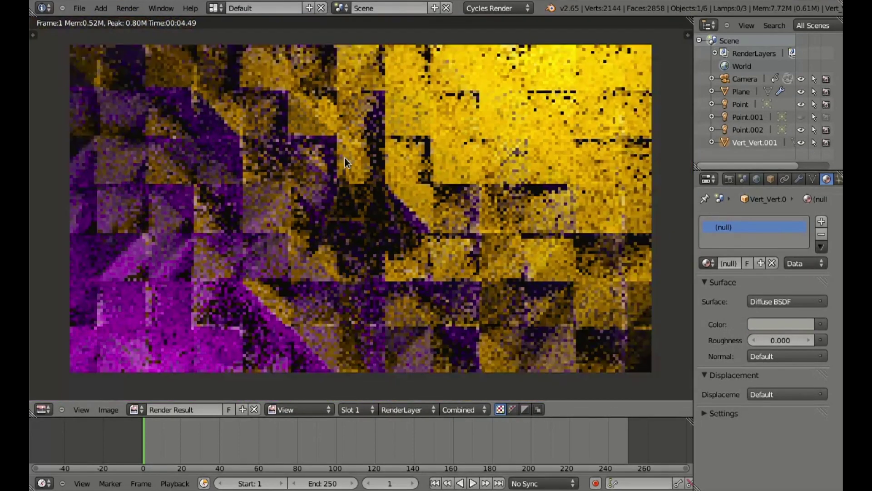
scroll(345, 157, up, 2)
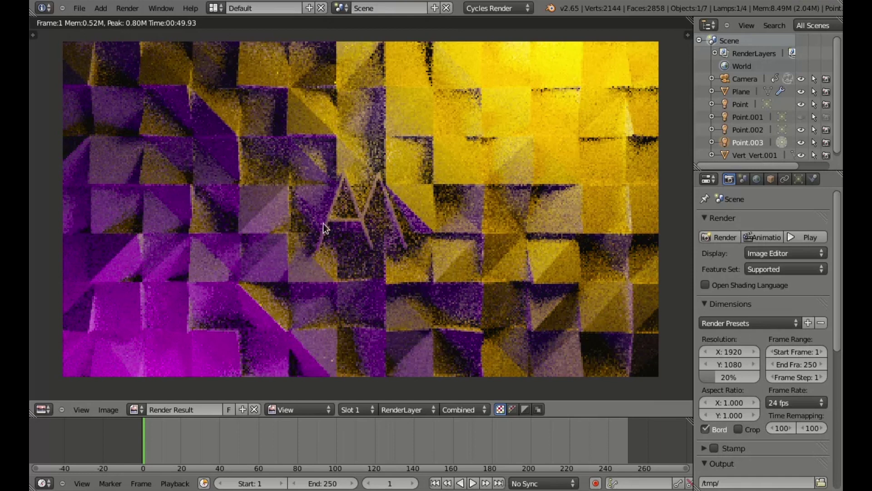
key(Escape)
scroll(369, 214, down, 4)
middle_drag(397, 204, 297, 231)
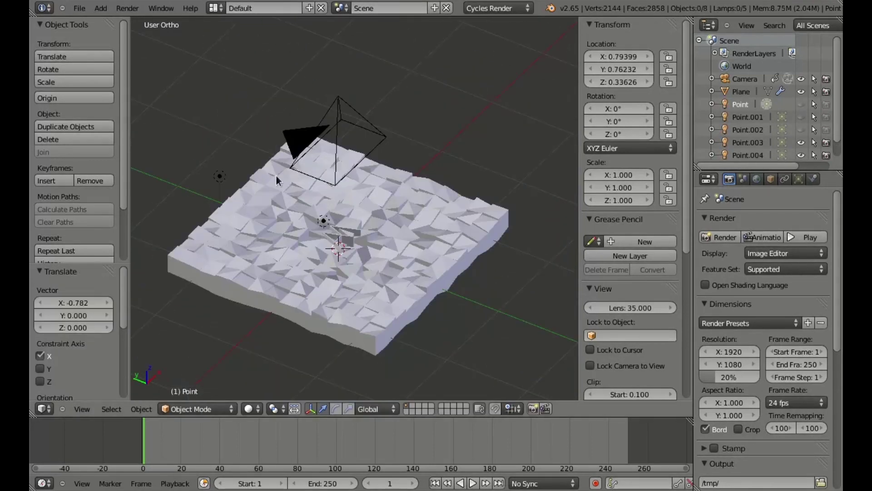
scroll(792, 439, down, 6)
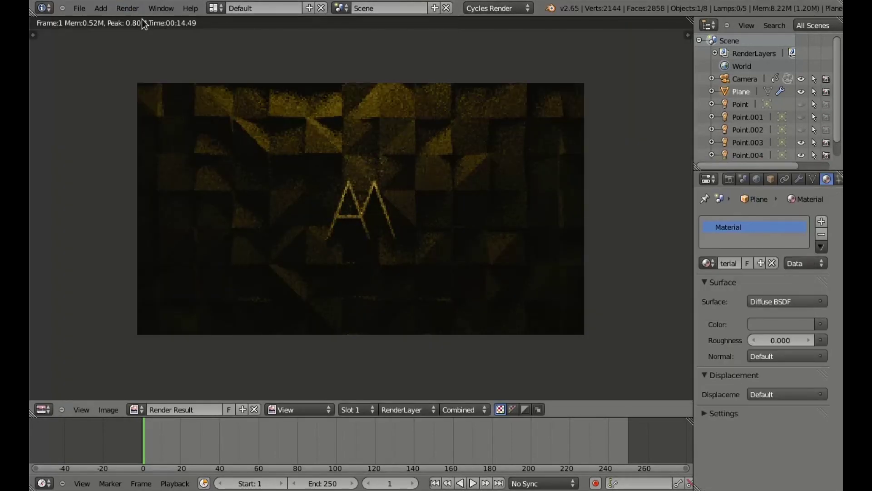
Step: Lower the colour saturation of the lamp beside the block plane, set its strength to 100 and render the scene
key(Escape)
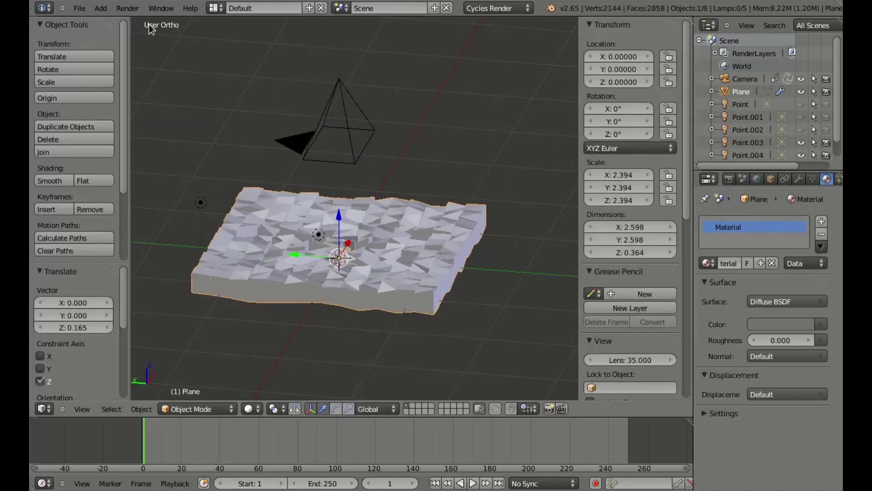
right_click(200, 203)
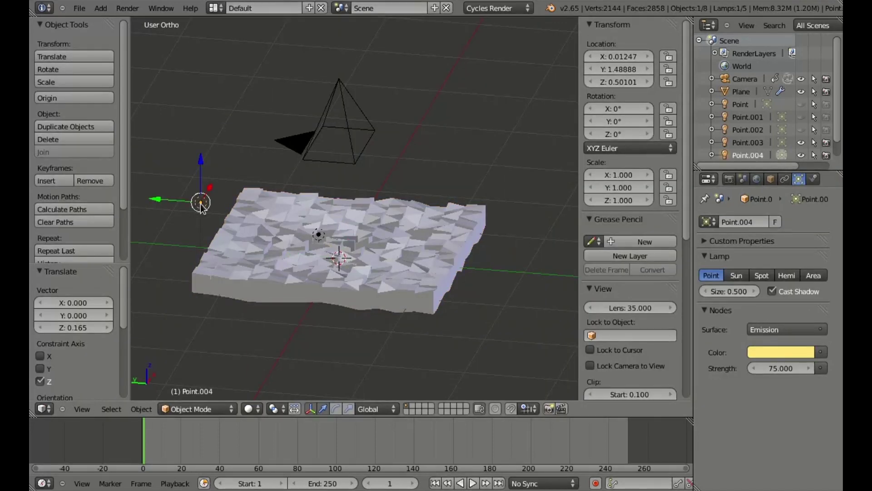
click(780, 353)
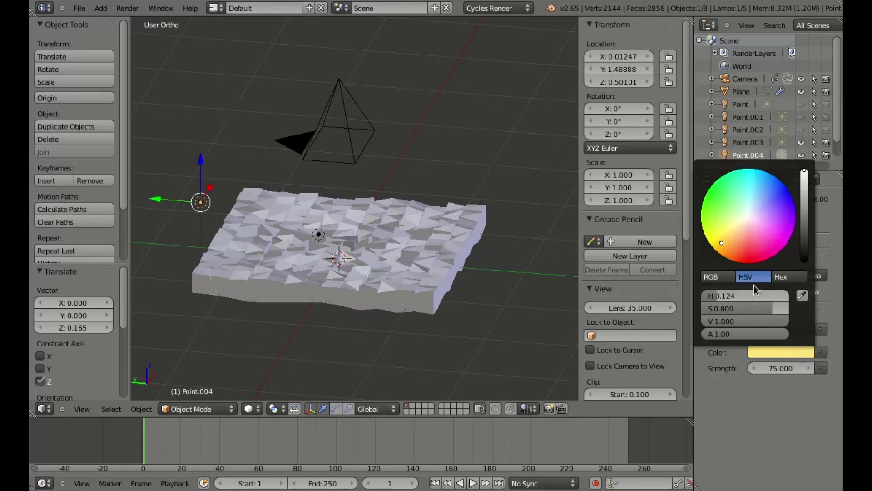
drag(753, 308, 738, 308)
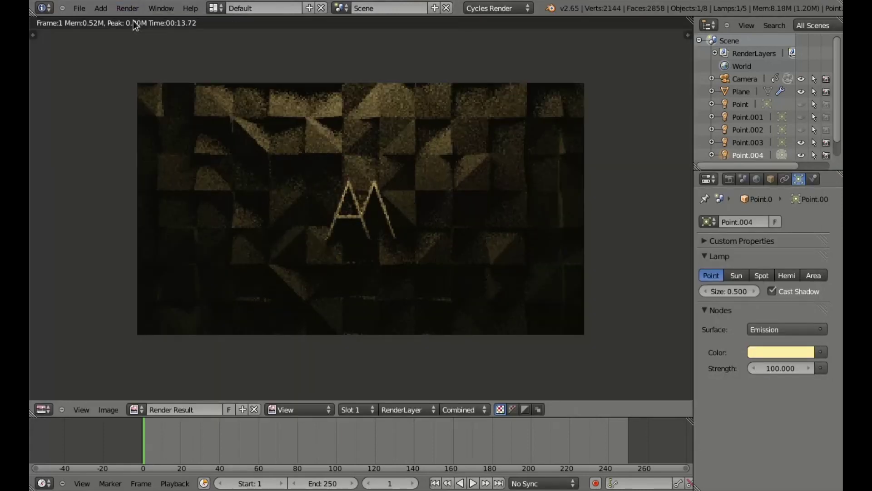
Step: Close the render and set the render resolution percentage to 15%
key(Escape)
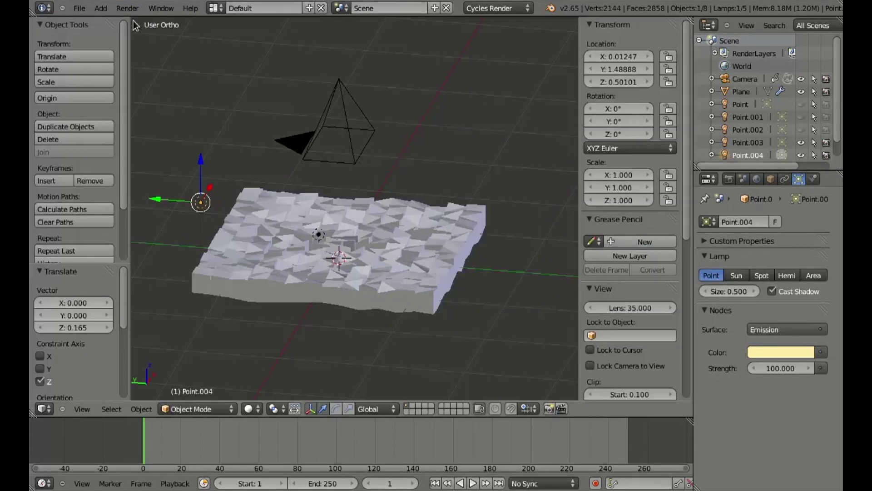
click(729, 179)
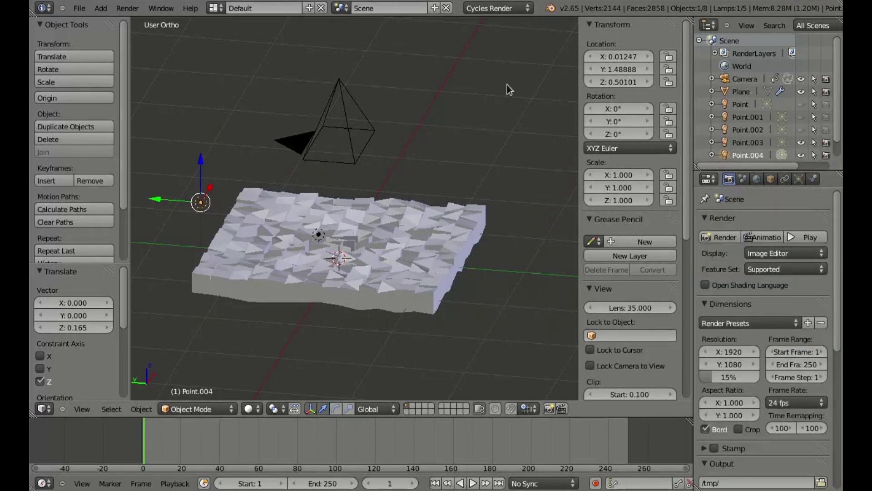